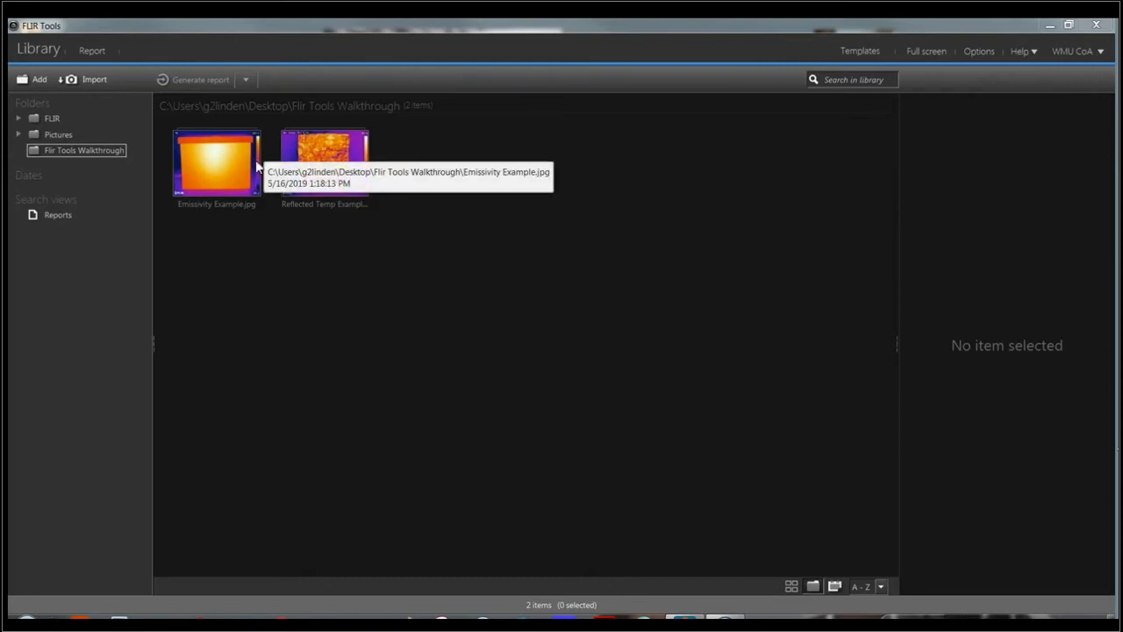
Step: Open Emissivity Example.jpg for editing and compare its visible-light photo with the thermal image
click(221, 174)
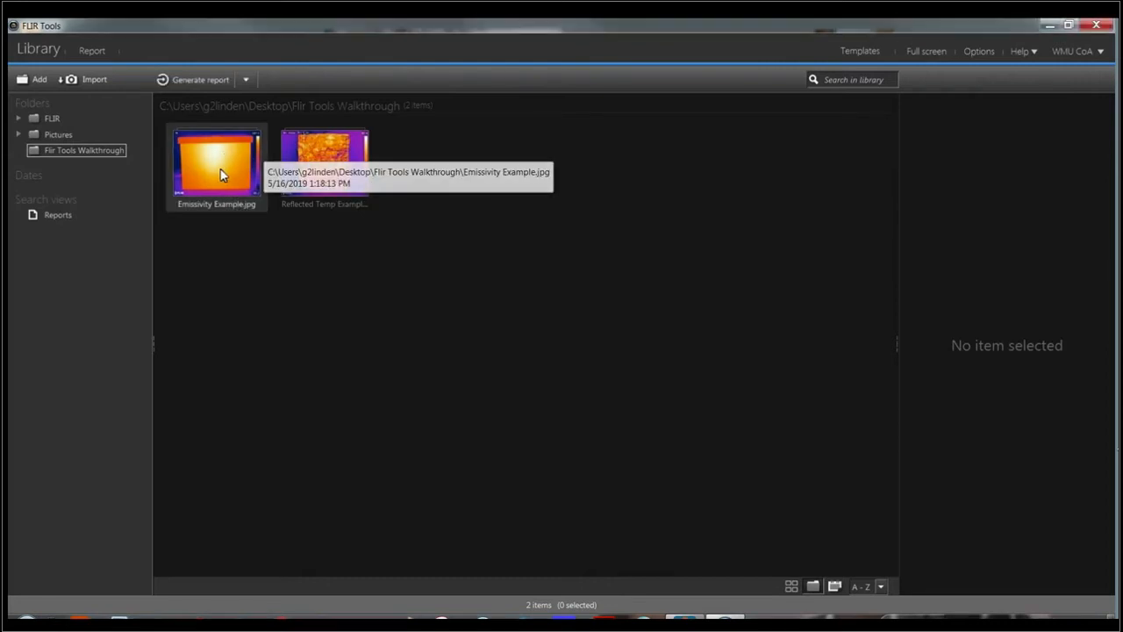
double_click(220, 174)
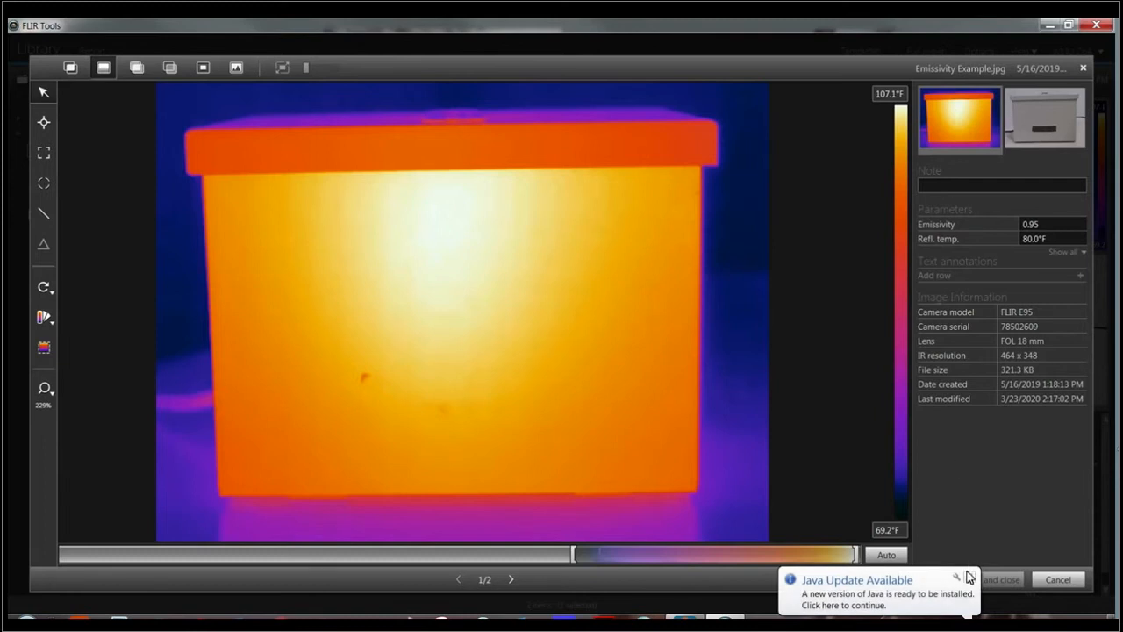
click(969, 578)
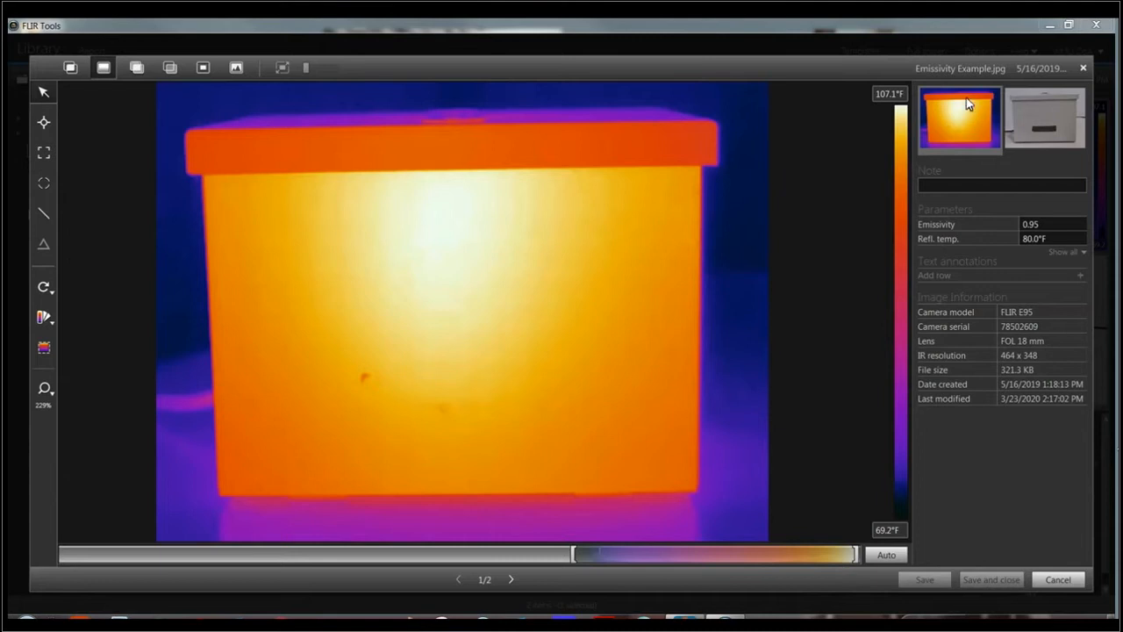
click(1053, 128)
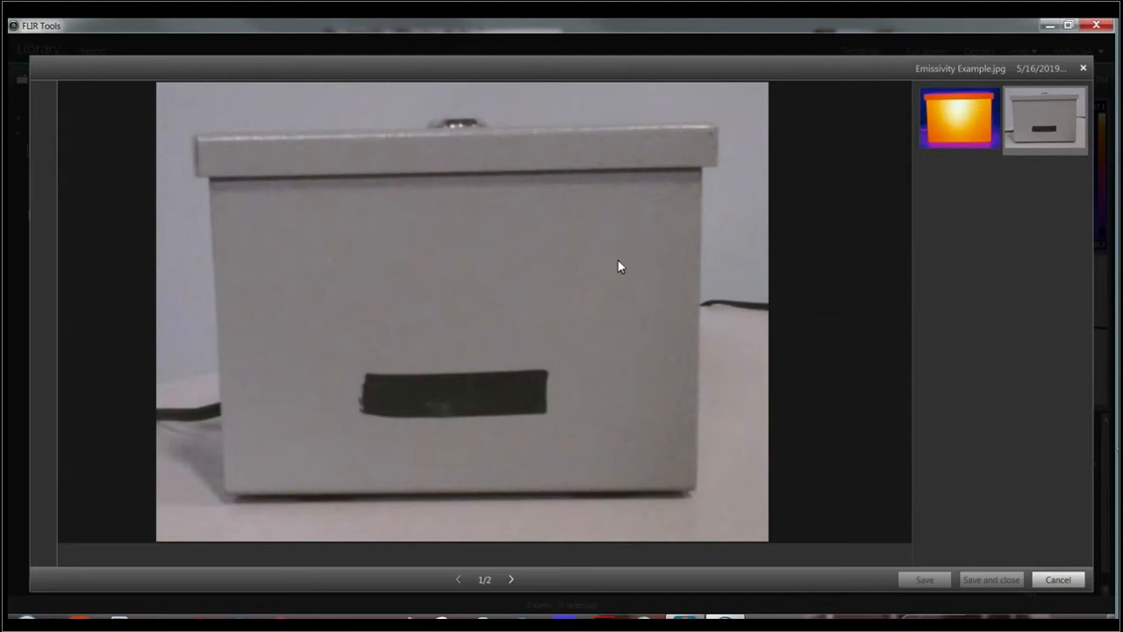
click(966, 121)
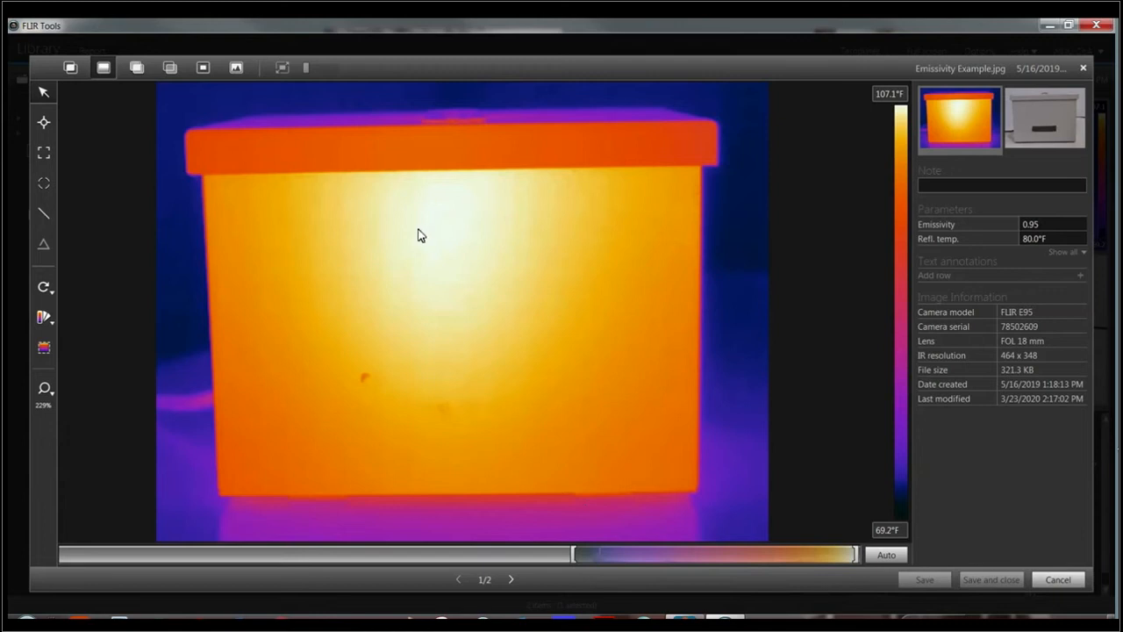
Step: Raise the lower limit of the thermal image's temperature scale to about 77.3°F
click(573, 554)
drag(575, 553, 630, 559)
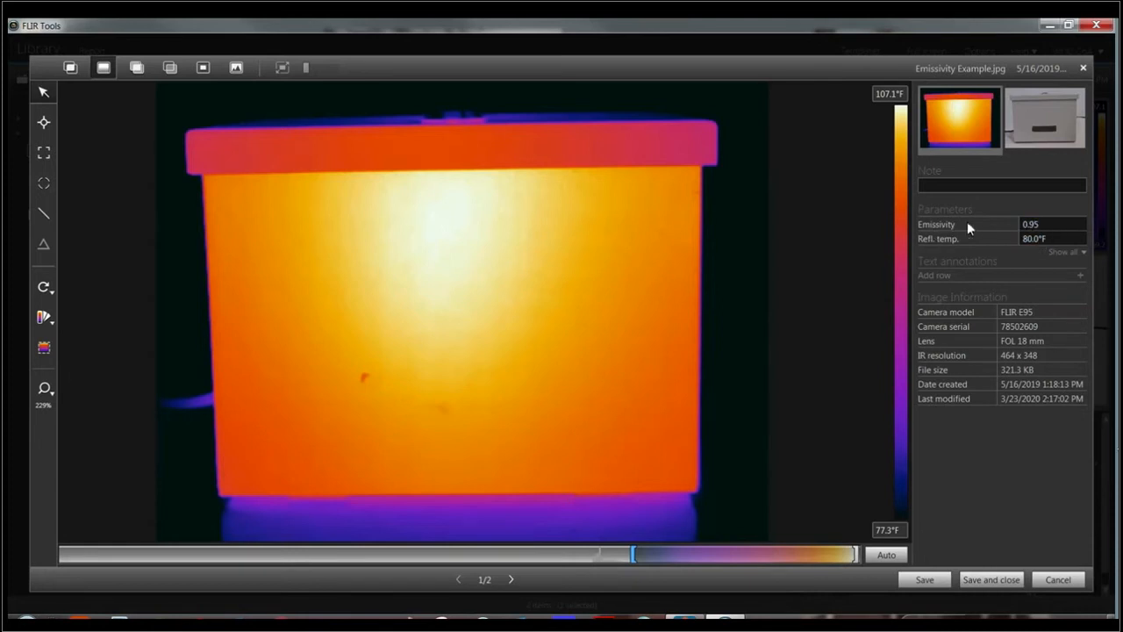
Step: Set the image's reflected temperature to 78.1°F and expand the full list of parameters
click(1050, 238)
text(78.1)
click(1070, 252)
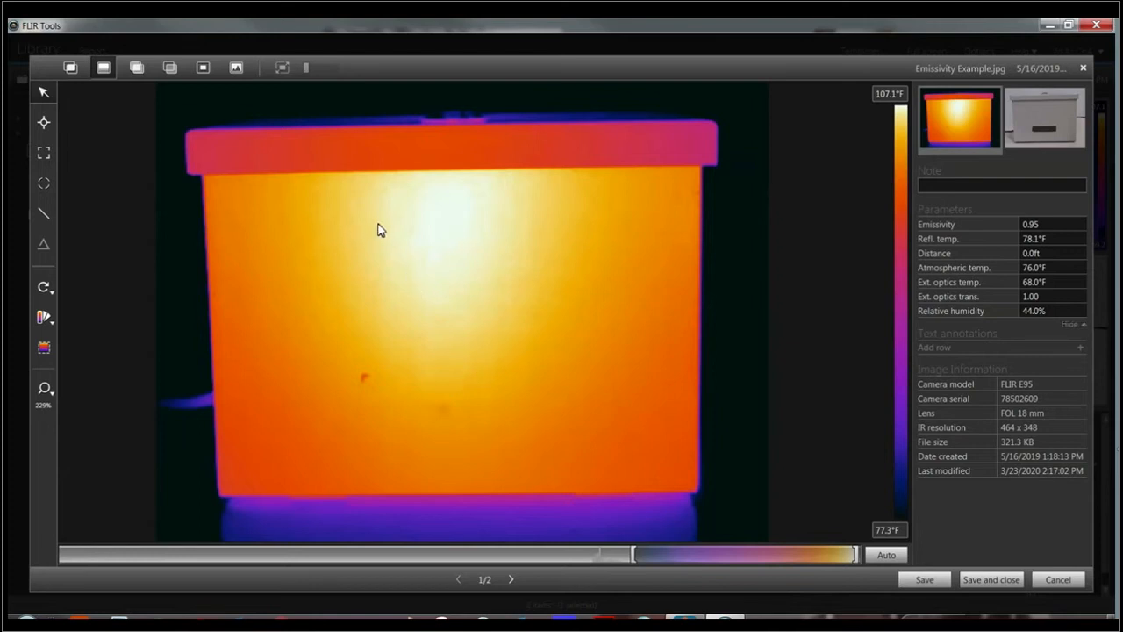
Step: Preview the fusion and Thermal Blending image modes and switch to the MSX mode that outlines visible edges
click(136, 70)
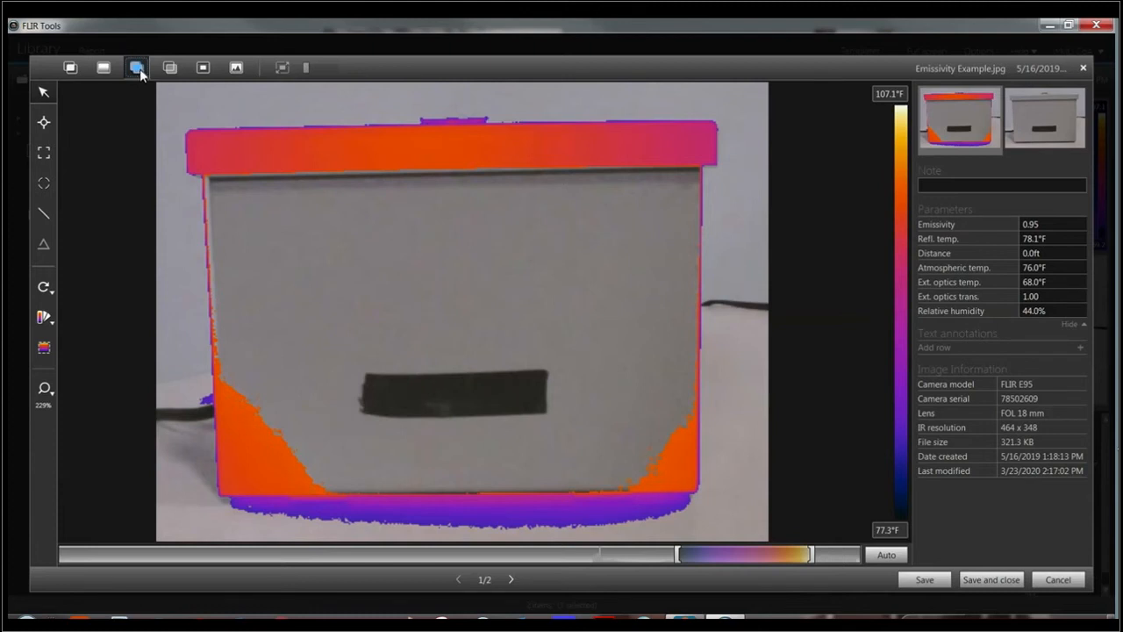
click(168, 68)
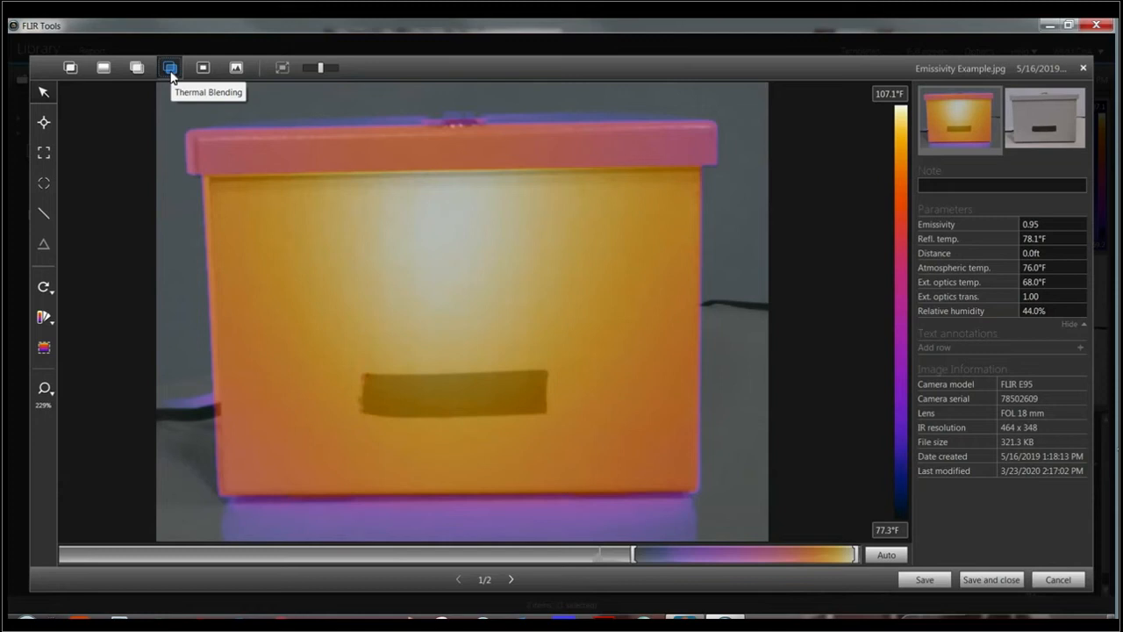
click(70, 69)
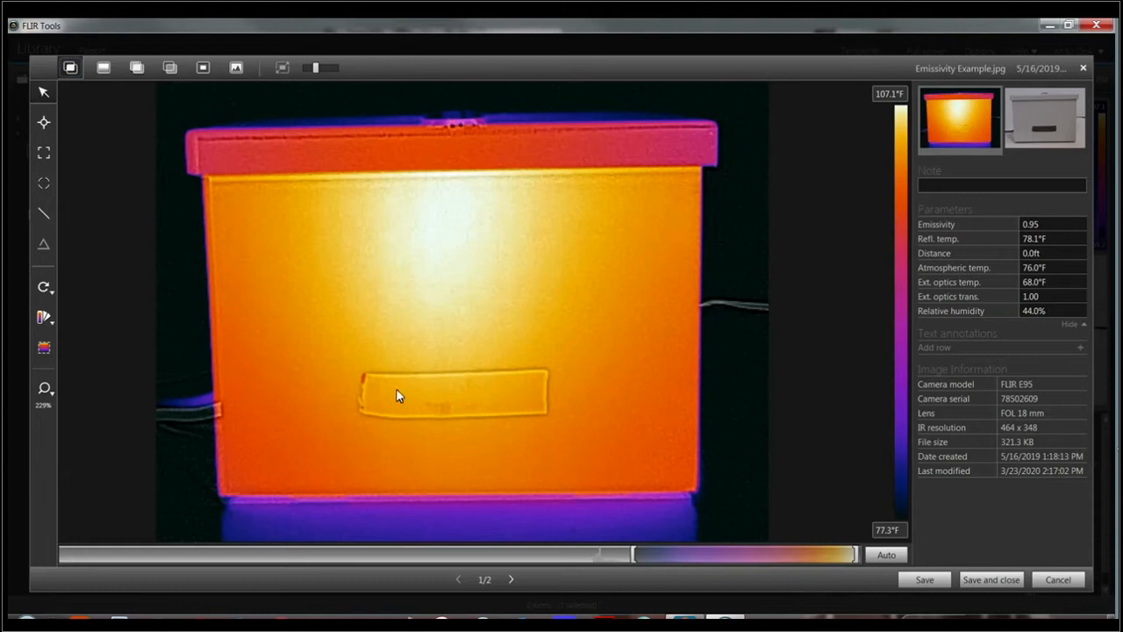
Step: Draw a rectangular box measurement inside the tape strip on the front of the enclosure
click(44, 154)
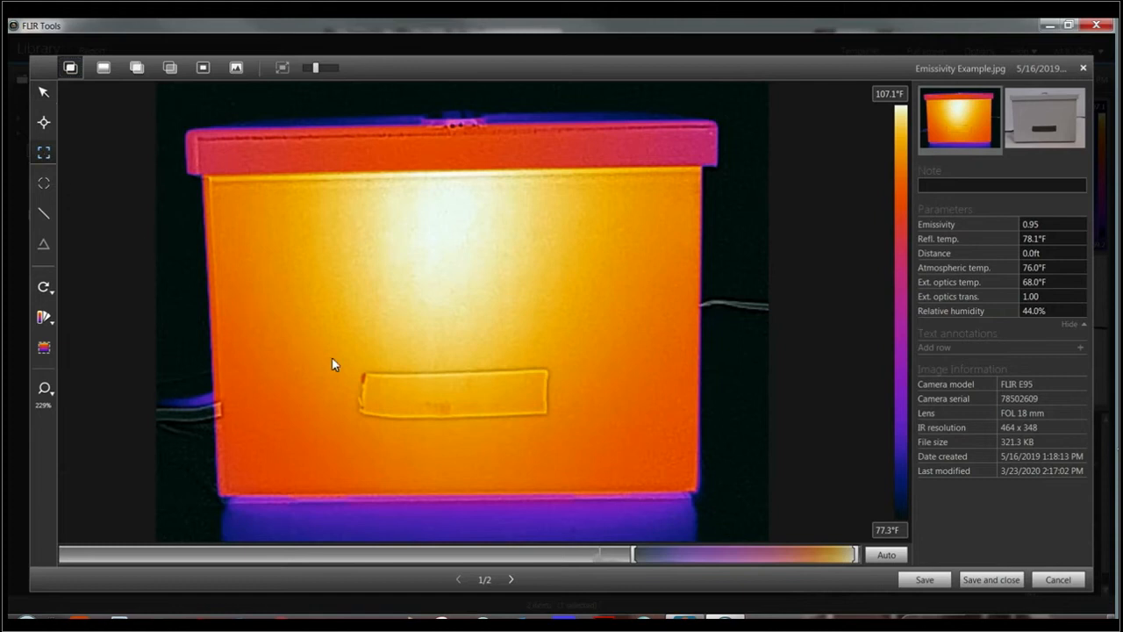
drag(375, 383, 537, 407)
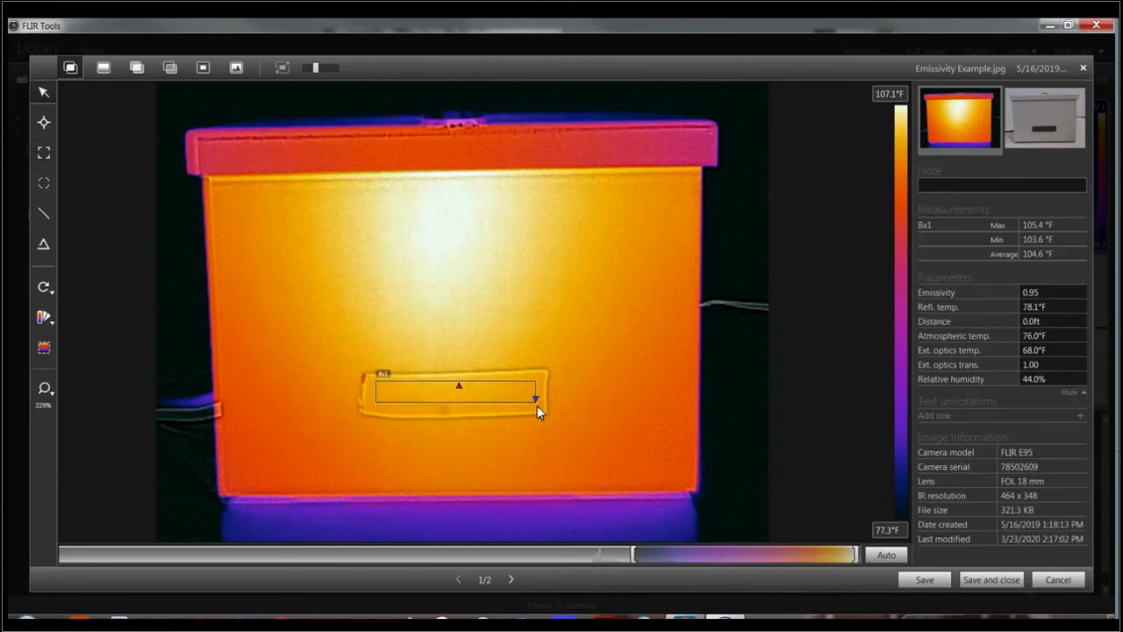
click(436, 393)
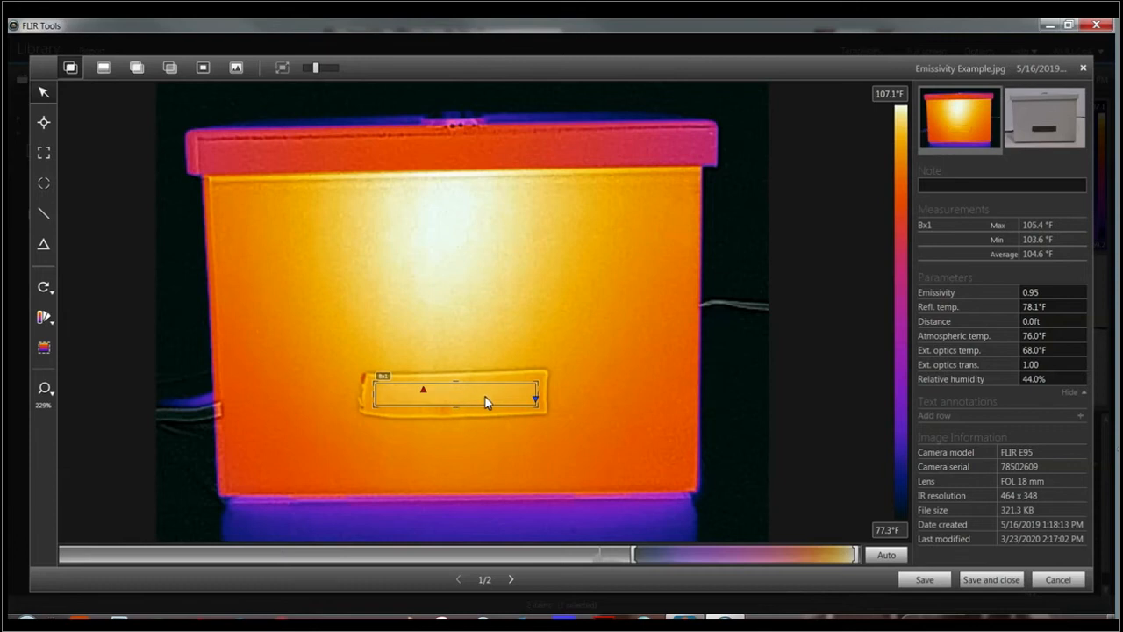
Step: Limit the tape box's measurement read-out to Average only, with Max., Min. and Markers off
right_click(480, 403)
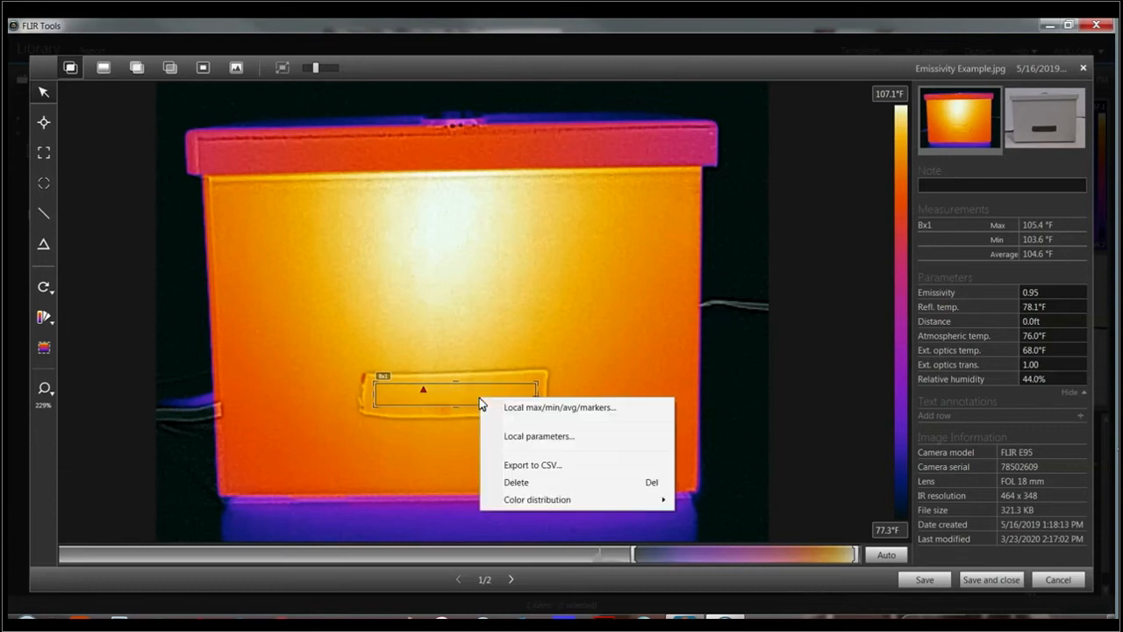
click(550, 406)
click(527, 287)
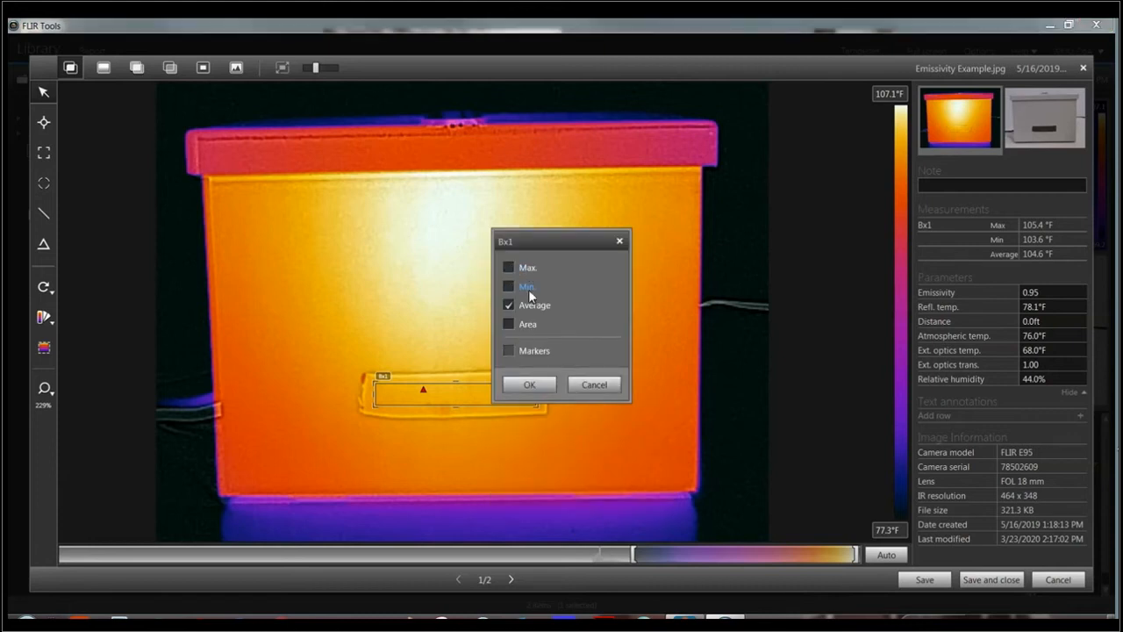
click(537, 385)
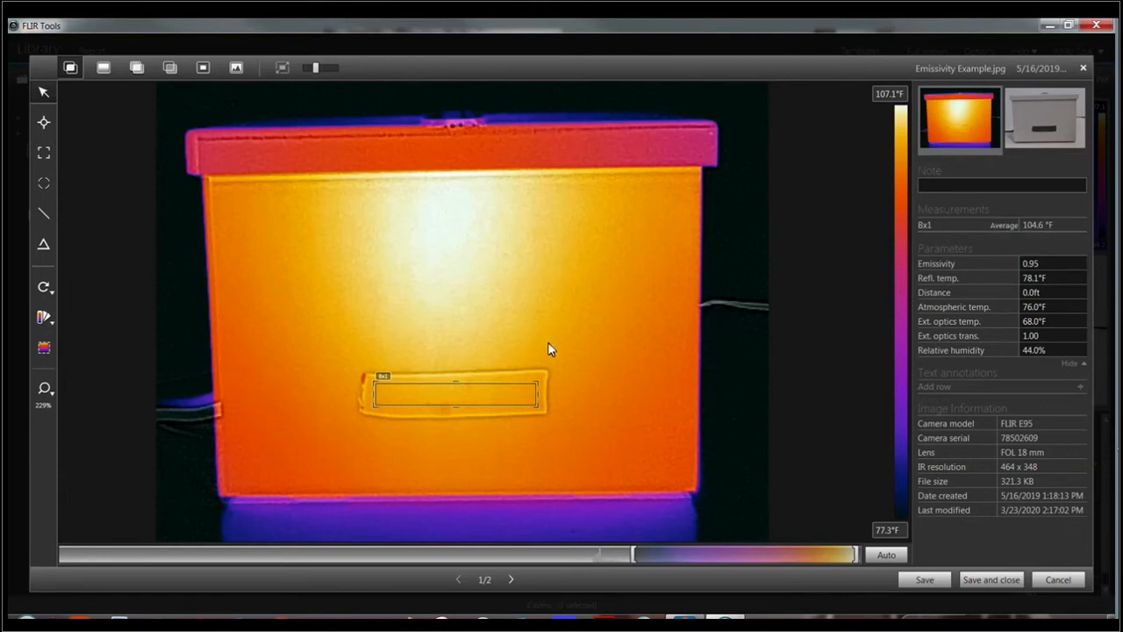
Step: Enable local parameters for the tape box, keeping emissivity 0.95 and reflected temperature 78.1°F
right_click(469, 393)
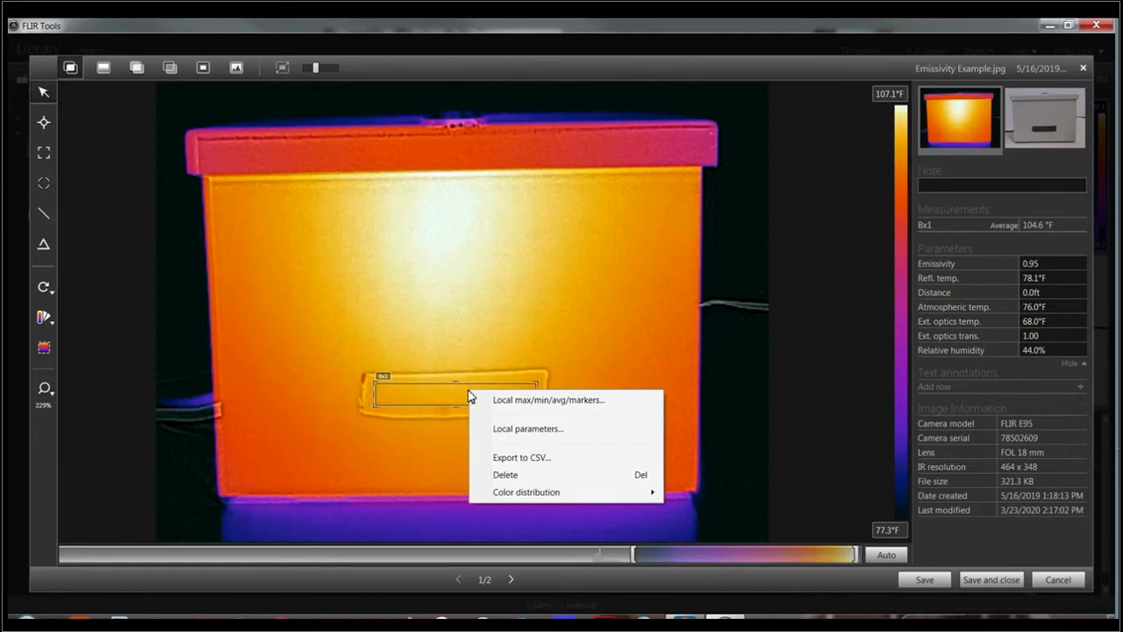
click(520, 429)
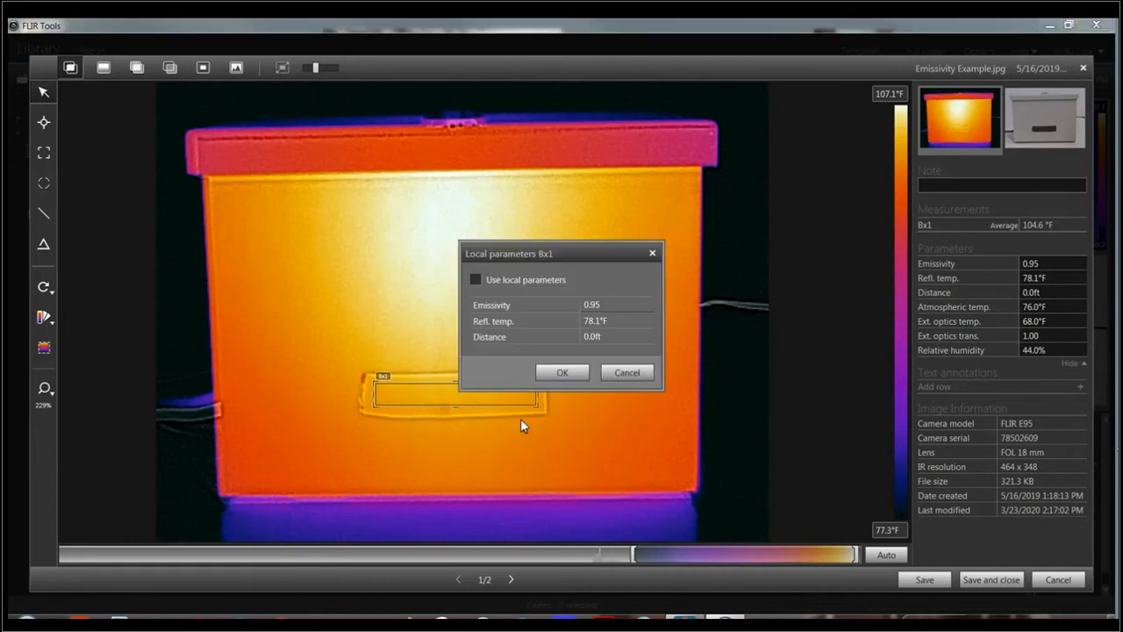
click(494, 280)
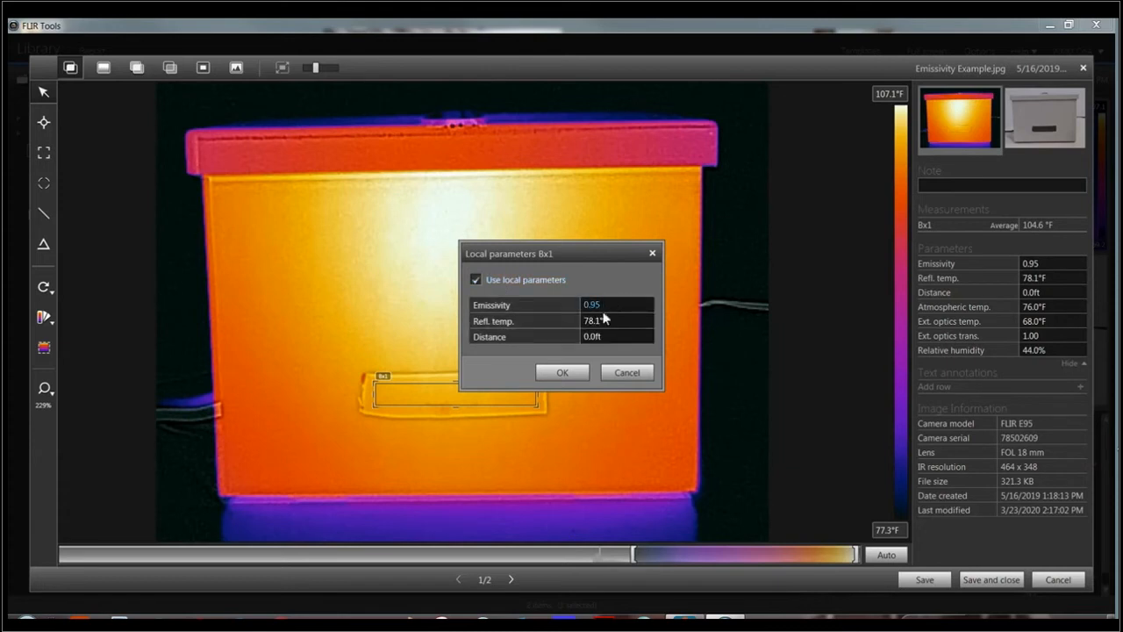
click(563, 372)
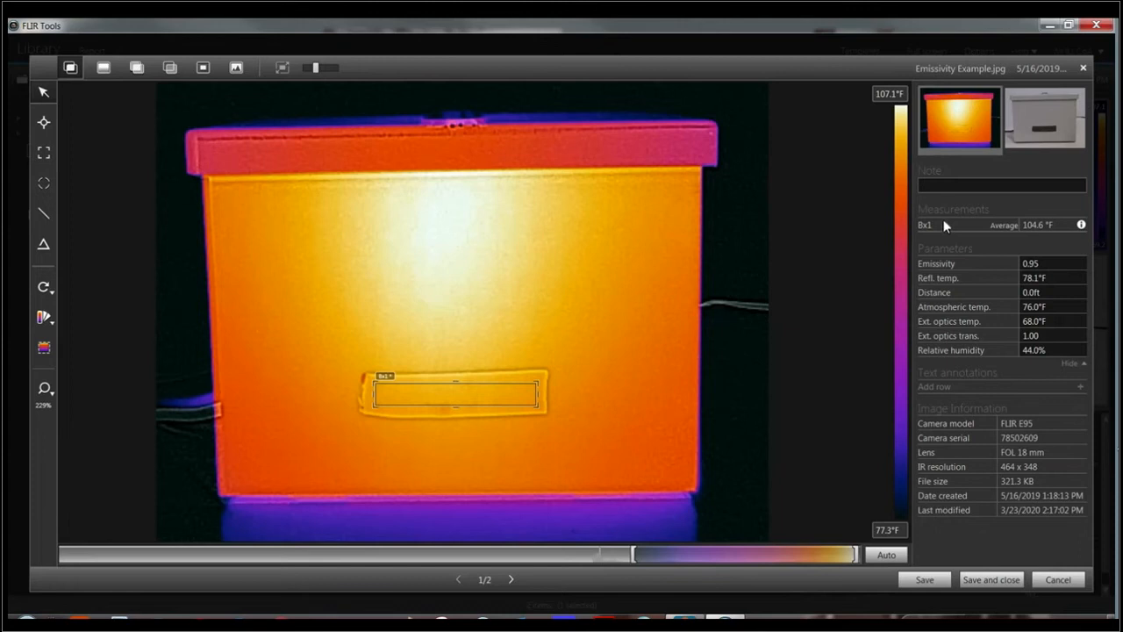
Step: Review the emissivity in the tape box's local parameters
right_click(465, 389)
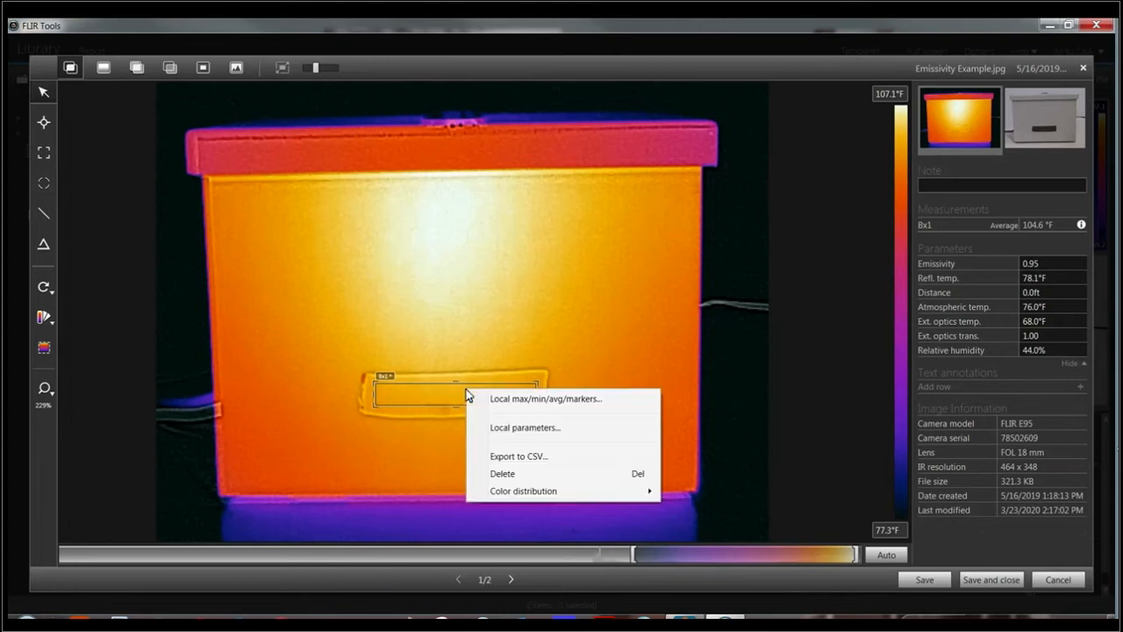
click(497, 428)
click(587, 309)
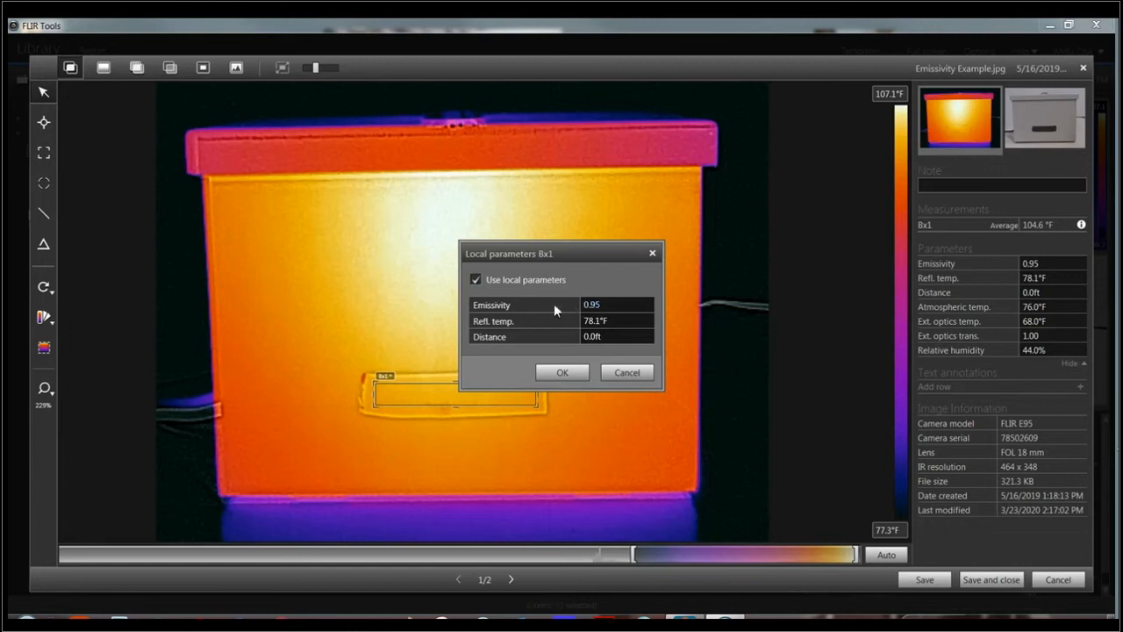
click(565, 373)
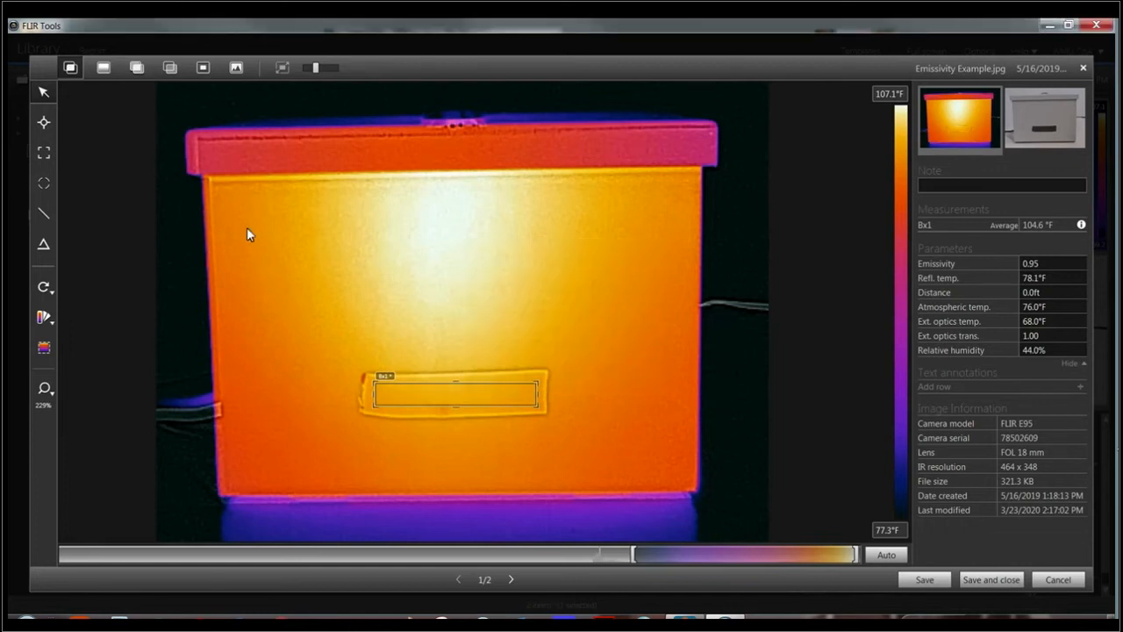
Step: Draw three more box measurements on the bare enclosure surface: left of, right of and below the tape
click(44, 153)
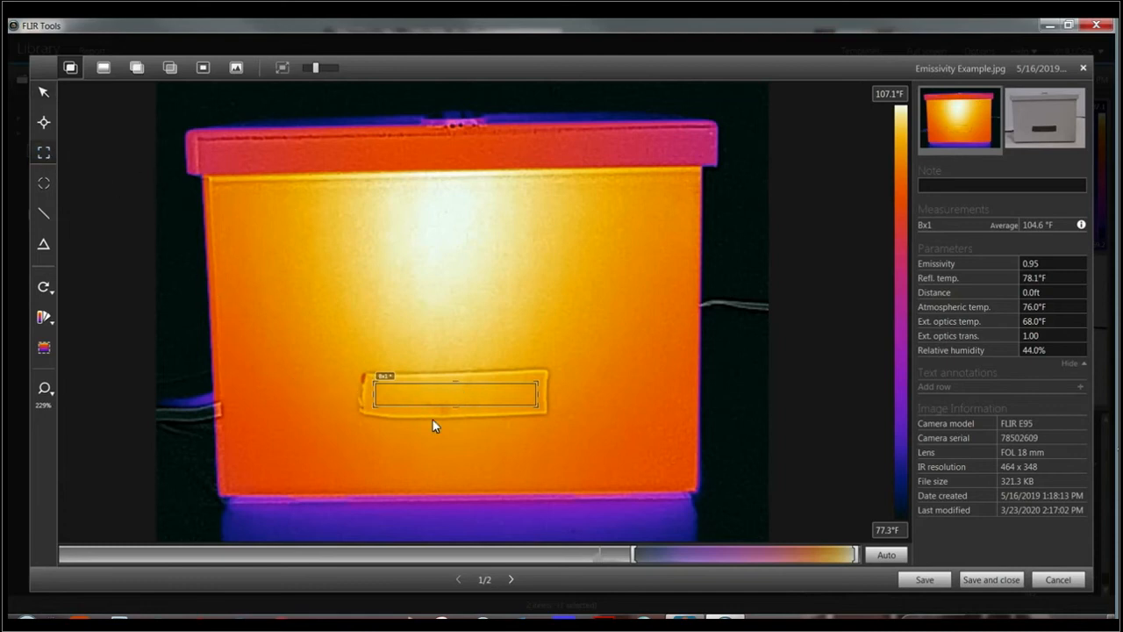
drag(342, 373, 299, 412)
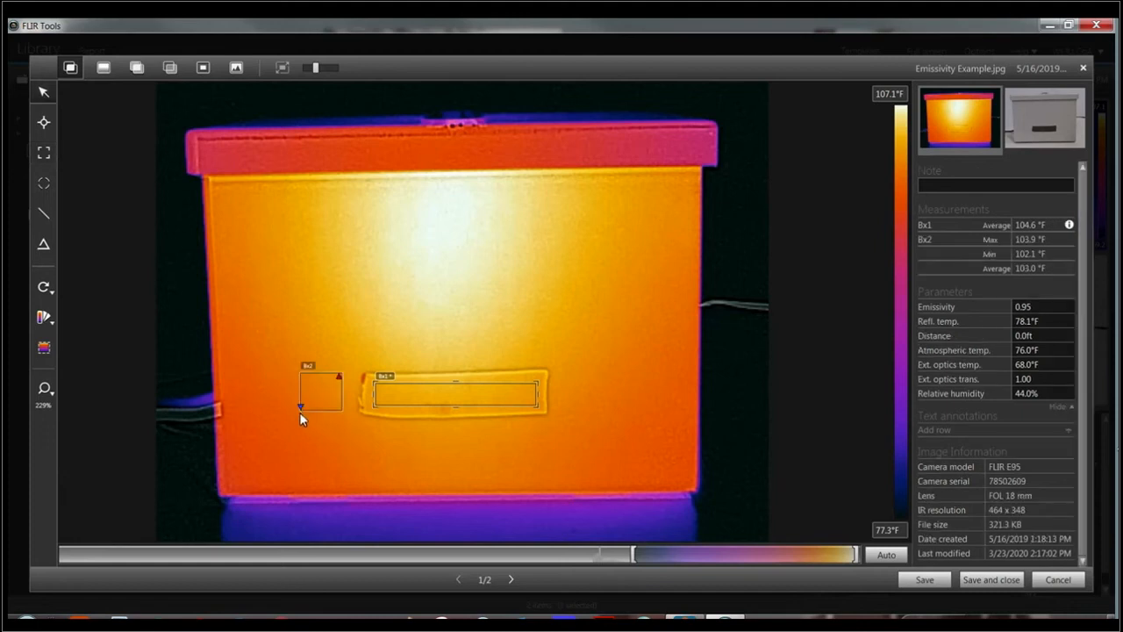
click(44, 153)
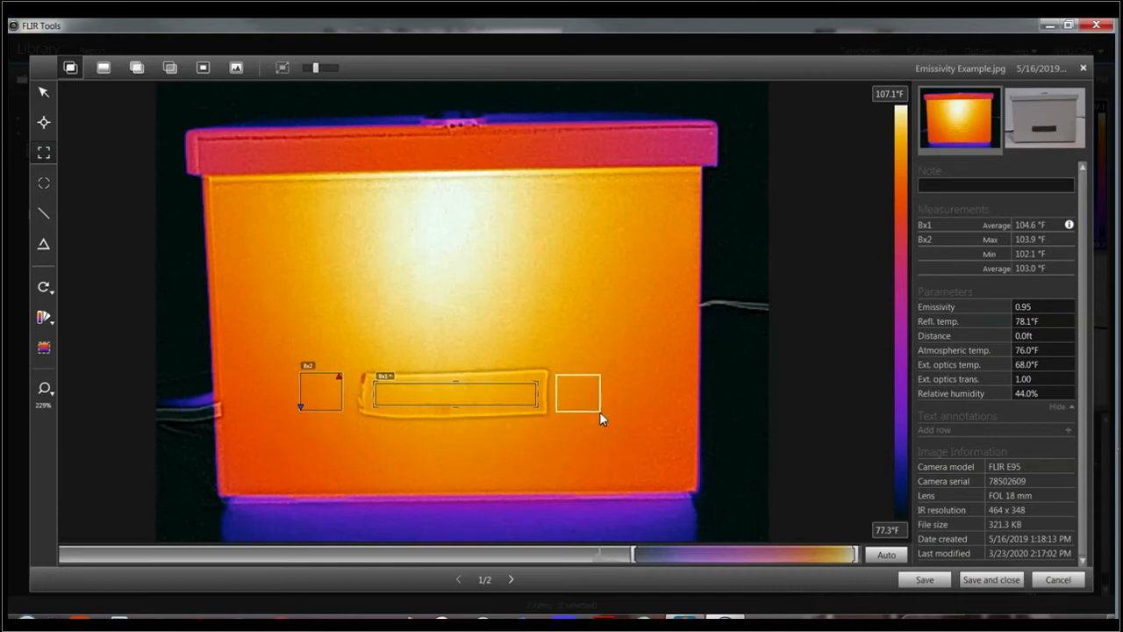
drag(599, 411, 600, 411)
click(47, 155)
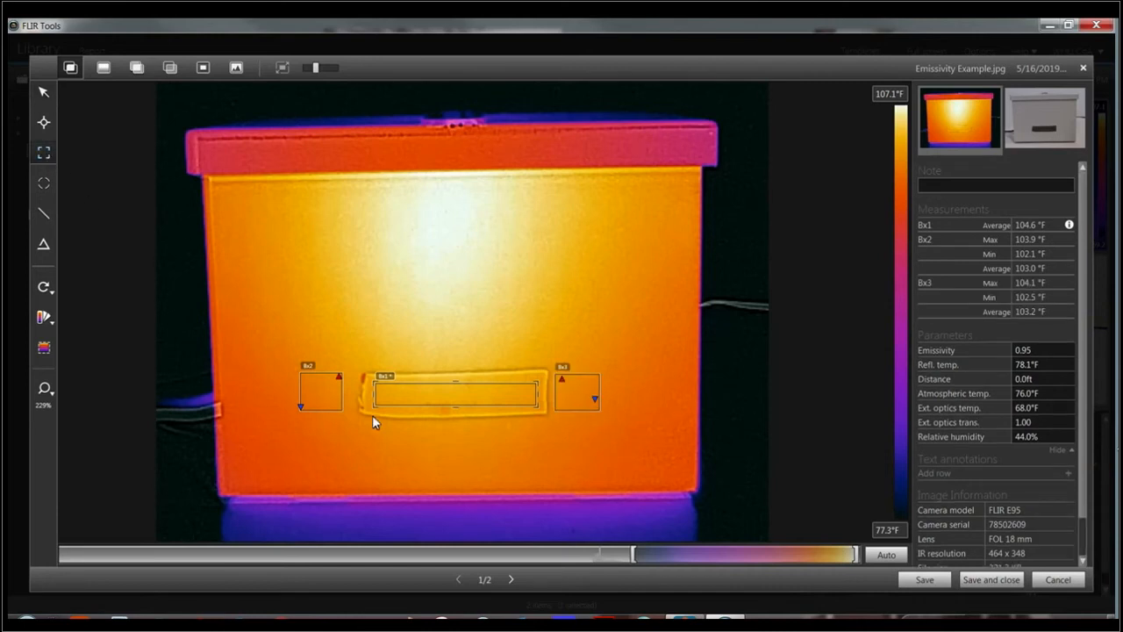
drag(365, 423, 544, 452)
click(49, 153)
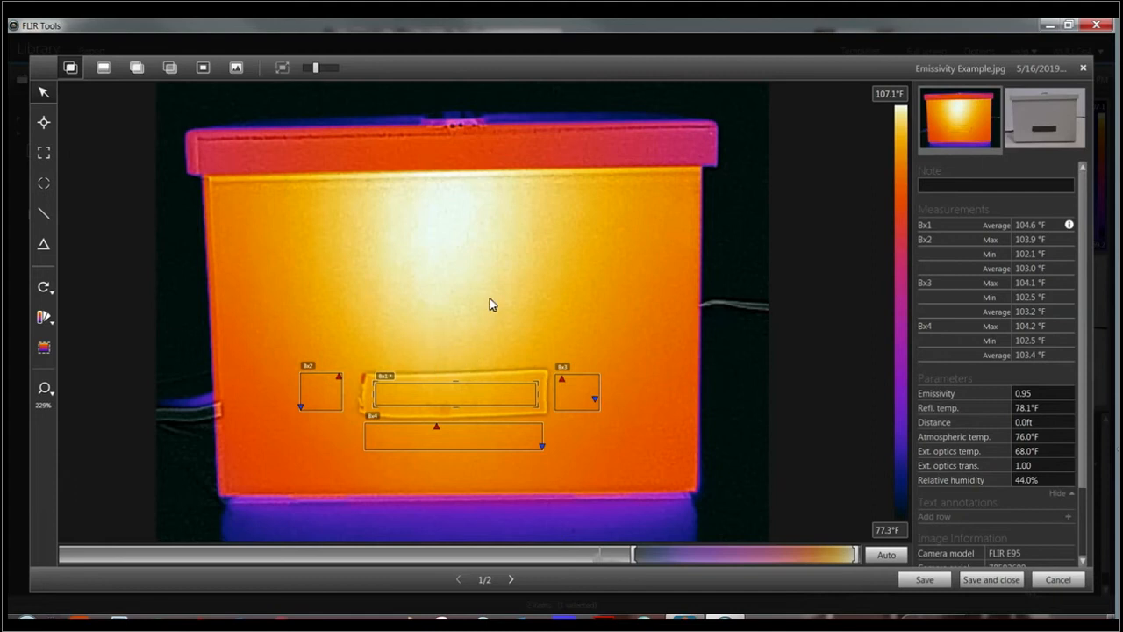
Step: Turn off Max. and Min. for box Bx2 so only Average is reported
right_click(327, 395)
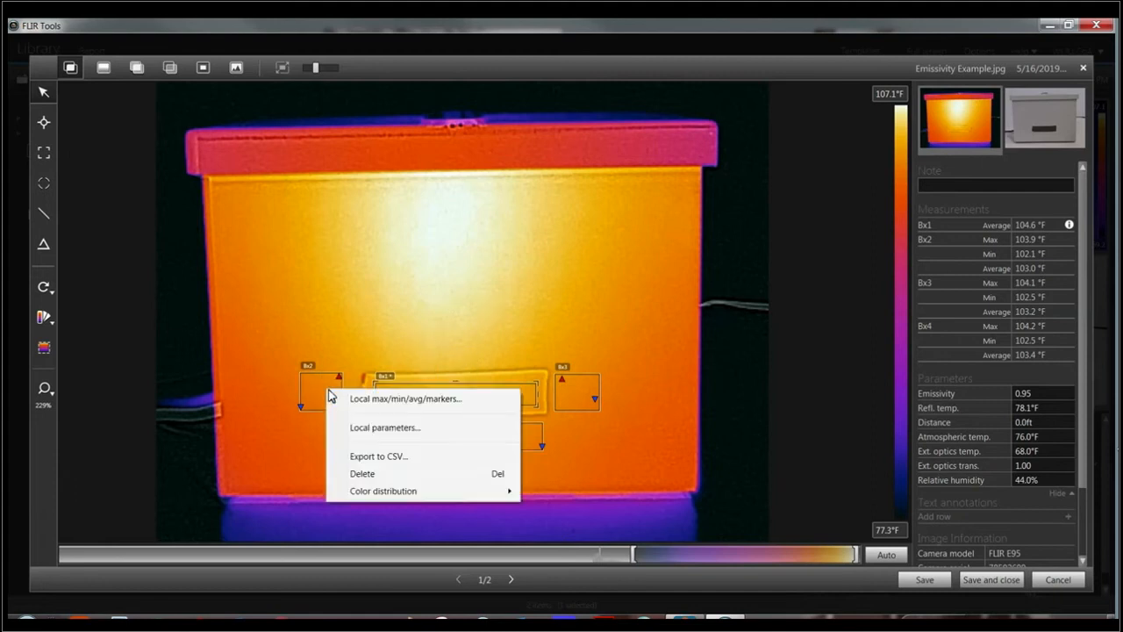
click(375, 399)
click(520, 272)
click(526, 288)
click(531, 385)
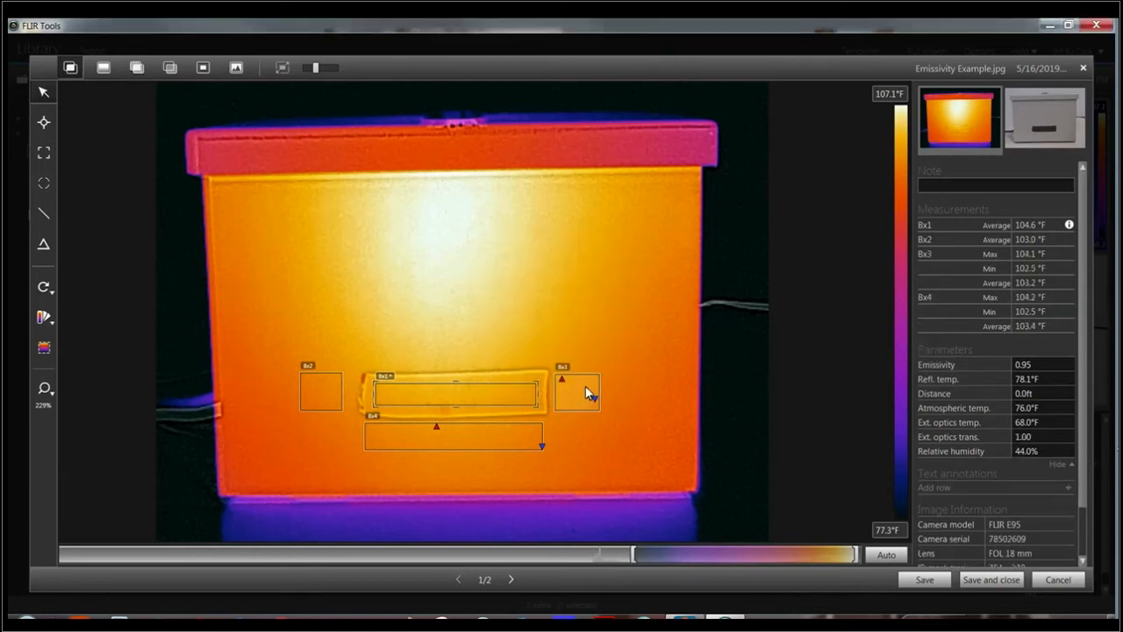
Step: Turn off Max. and Min. for box Bx3 so only Average is reported
right_click(585, 386)
click(625, 398)
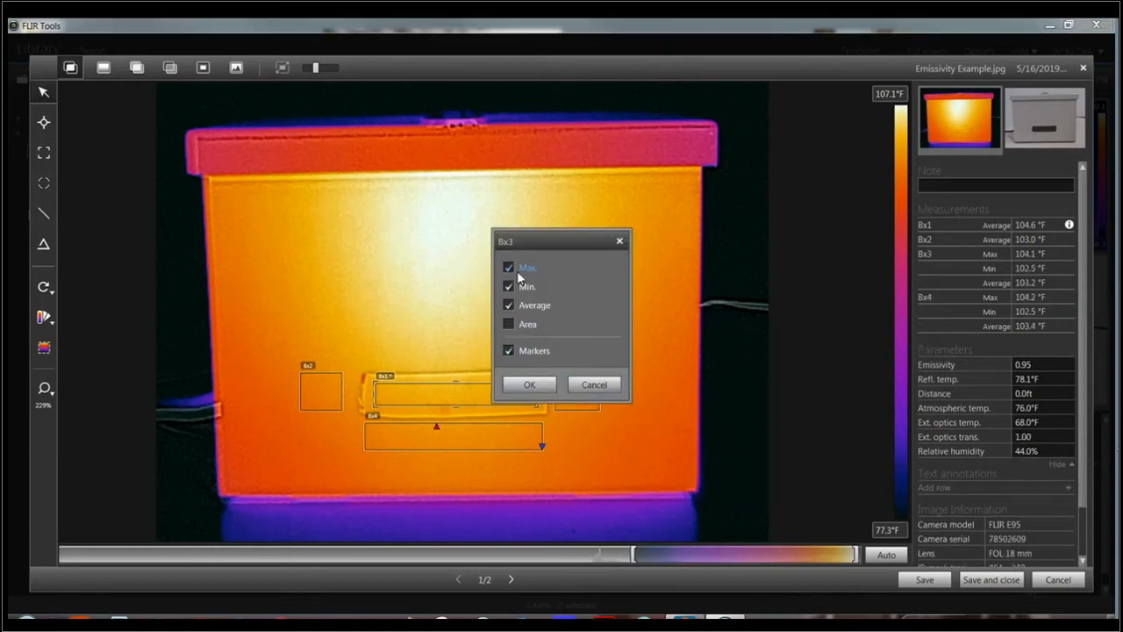
click(509, 266)
click(509, 286)
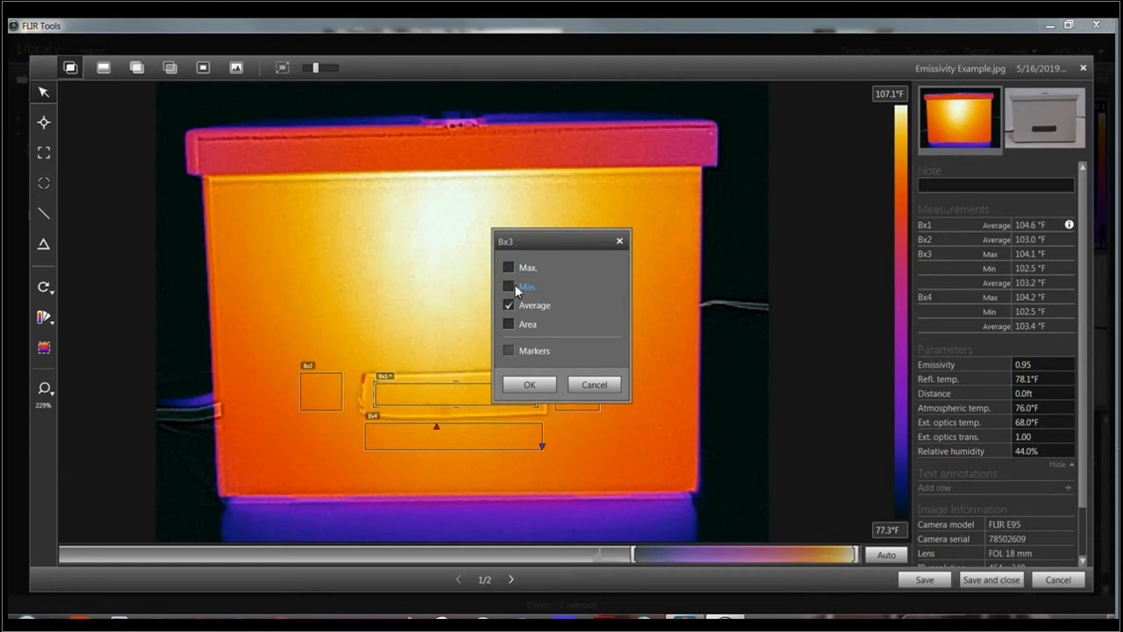
click(533, 384)
Step: Turn off Max. and Min. for box Bx4 so only Average is reported
right_click(508, 437)
click(563, 449)
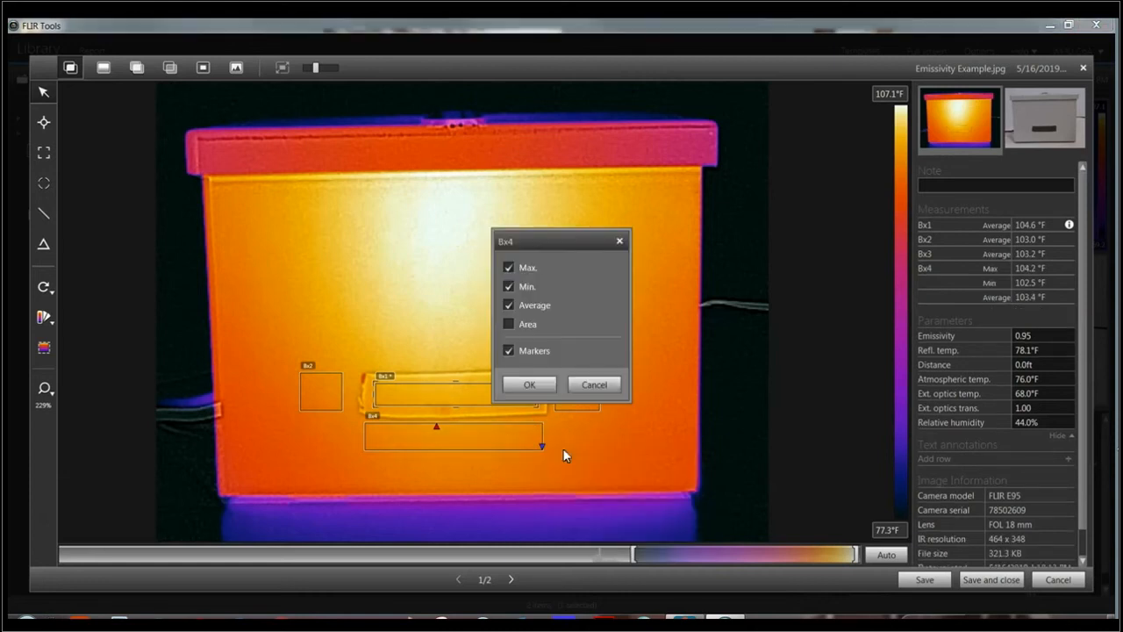
click(527, 268)
click(528, 290)
click(530, 385)
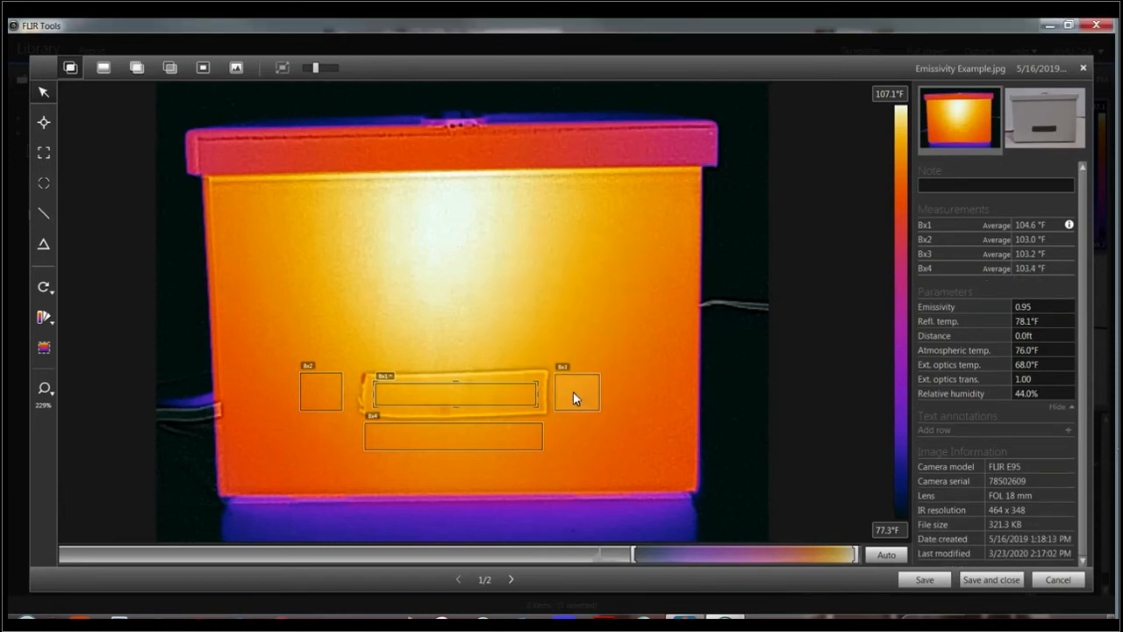
right_click(309, 386)
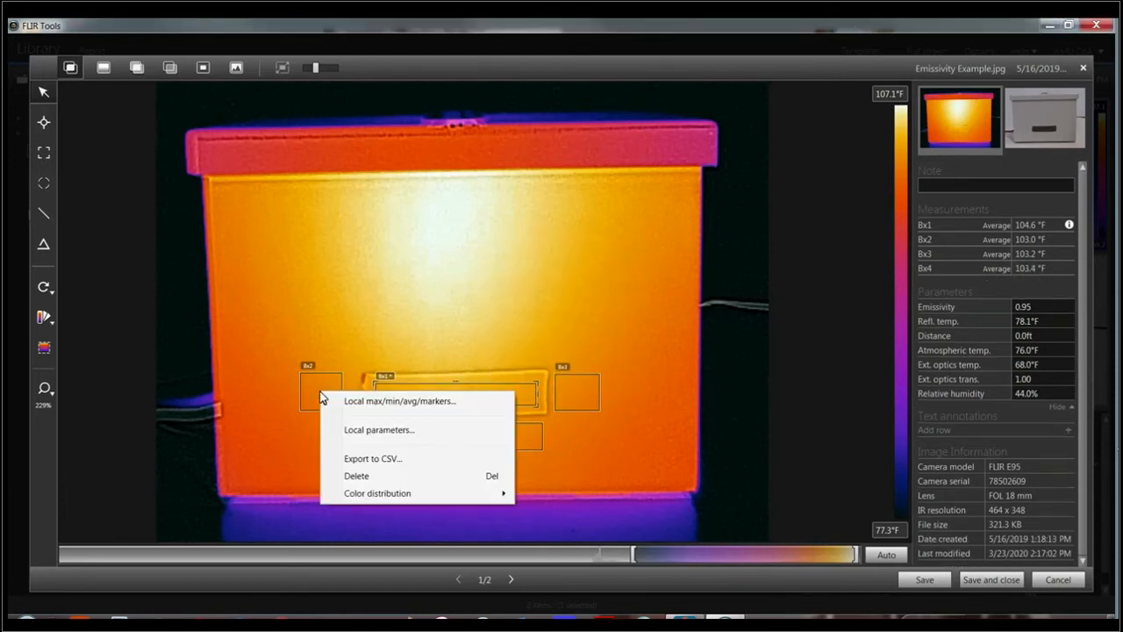
click(362, 428)
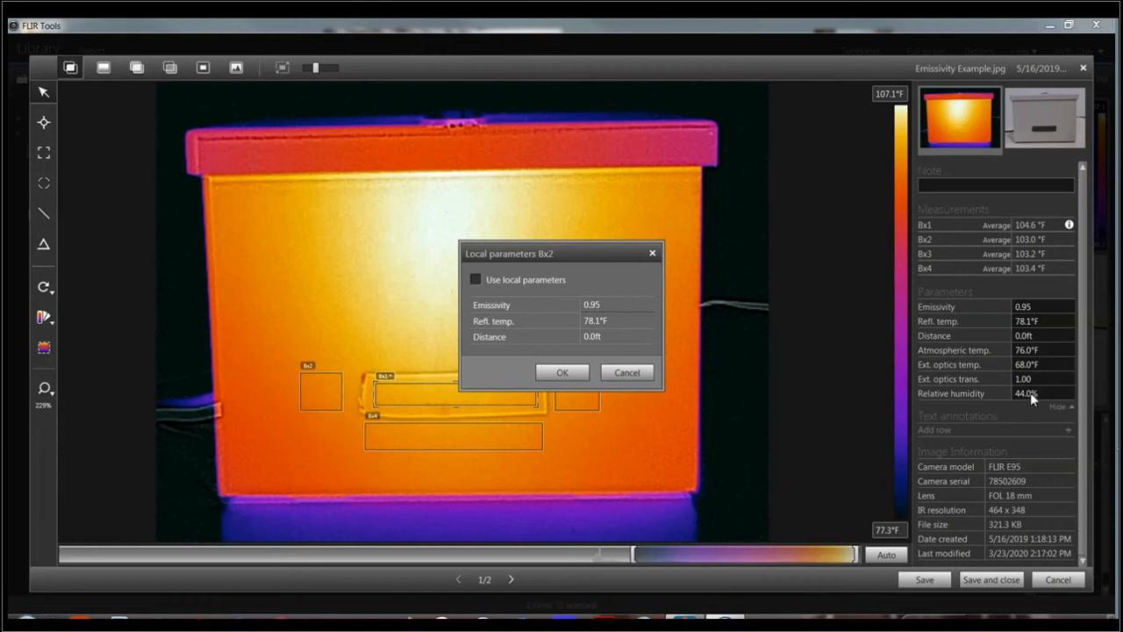
click(629, 374)
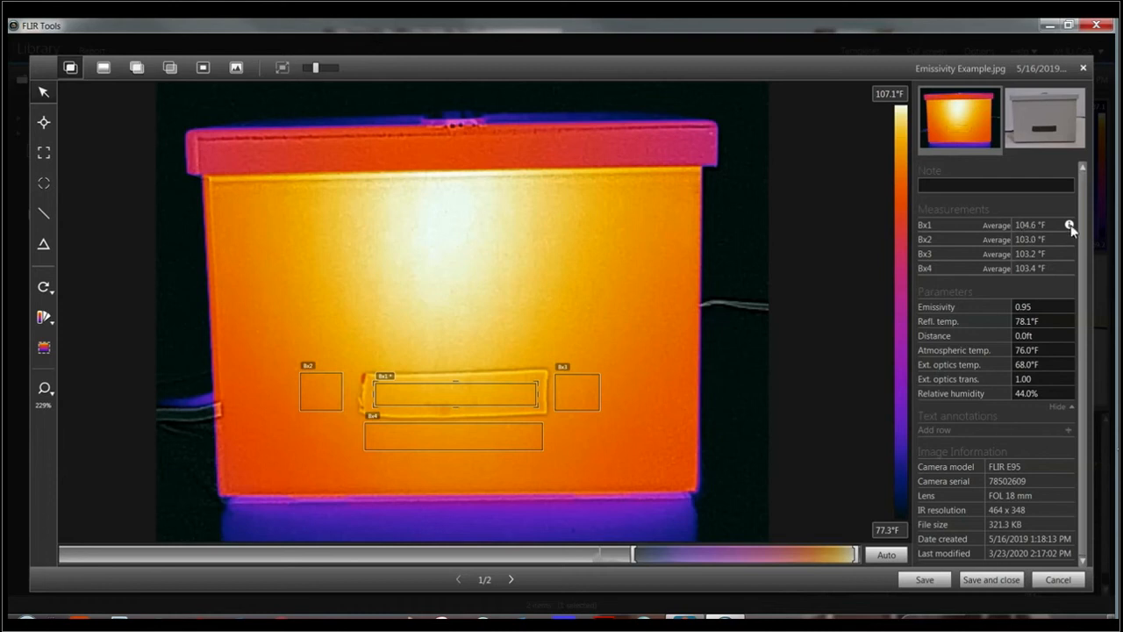
Step: Check the local parameters of tape box Bx1 and set the image's global emissivity to 0.90
mouse_move(1070, 226)
click(1026, 306)
mouse_move(1069, 229)
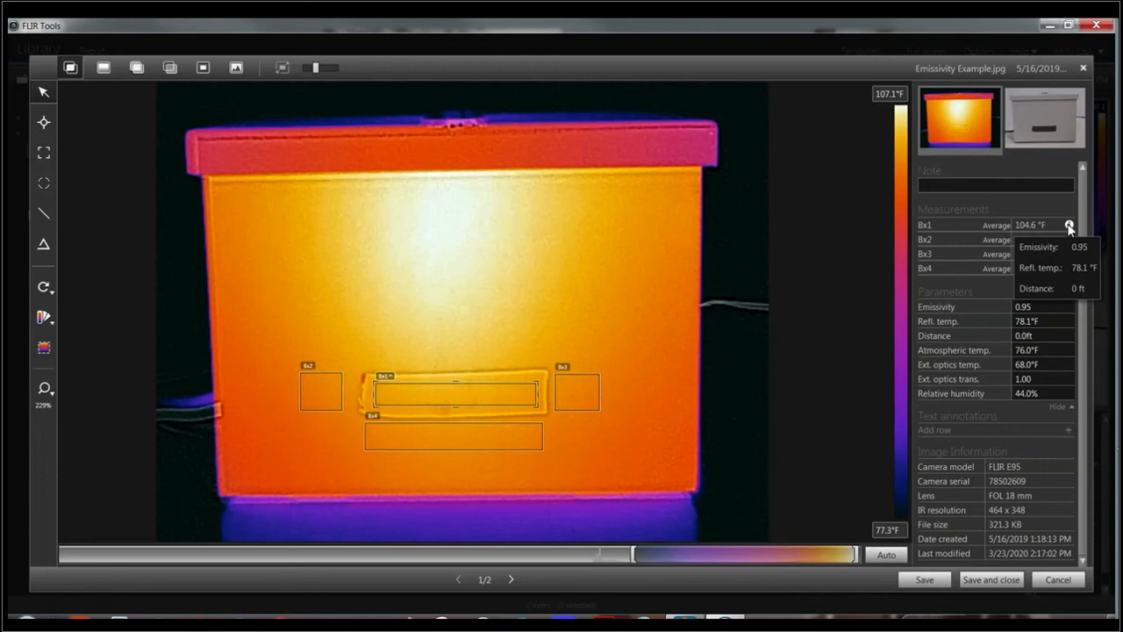
click(1034, 307)
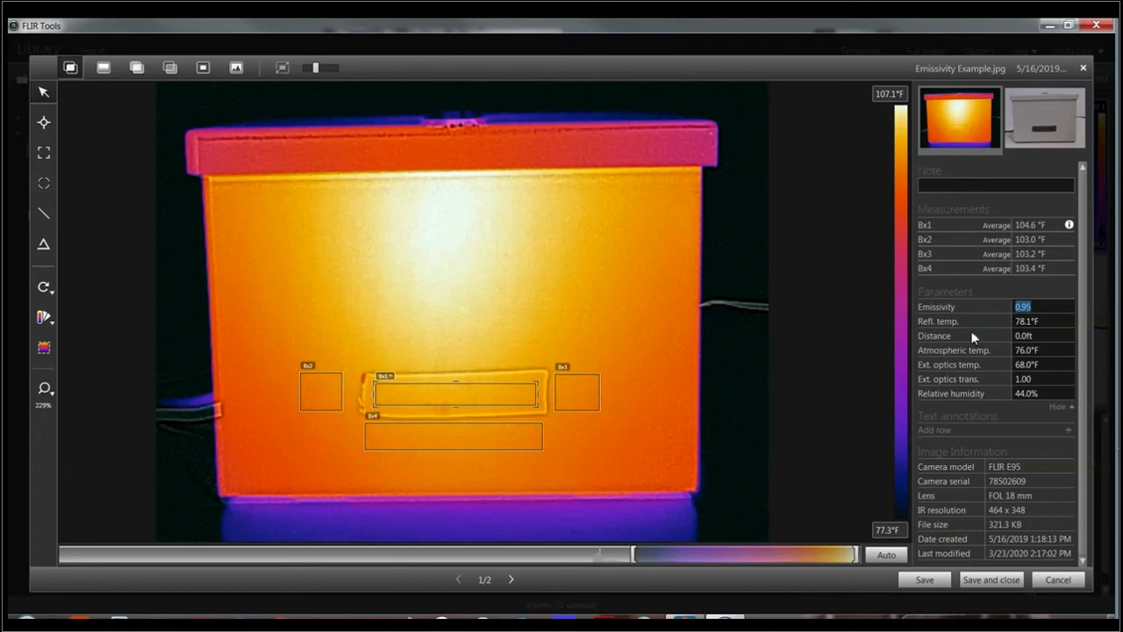
text(0.9)
key(Tab)
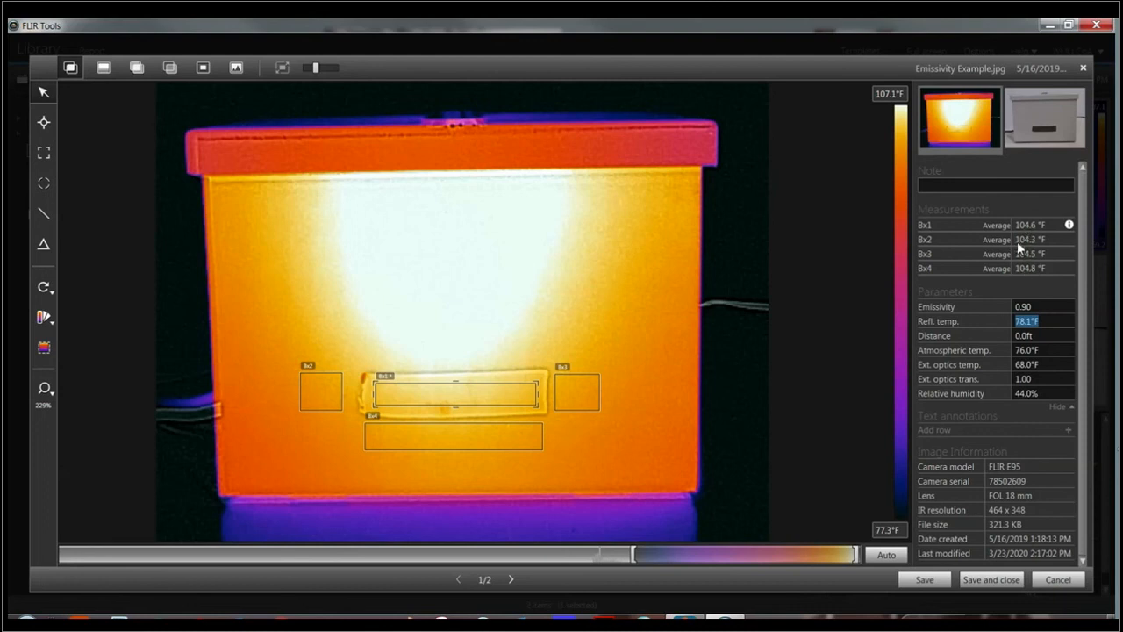
Step: Try global emissivity values of 0.92, 0.91 and 0.90, comparing the bare-surface box averages with tape box Bx1
key(shift+Tab)
text(0.92)
key(Tab)
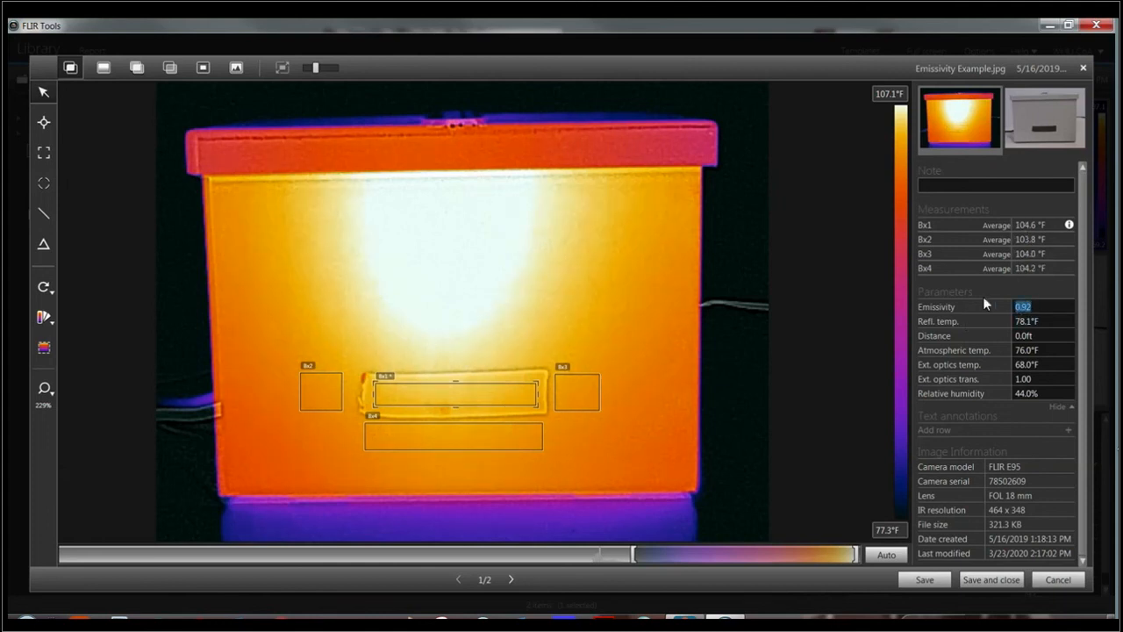
text(0.91)
key(Tab)
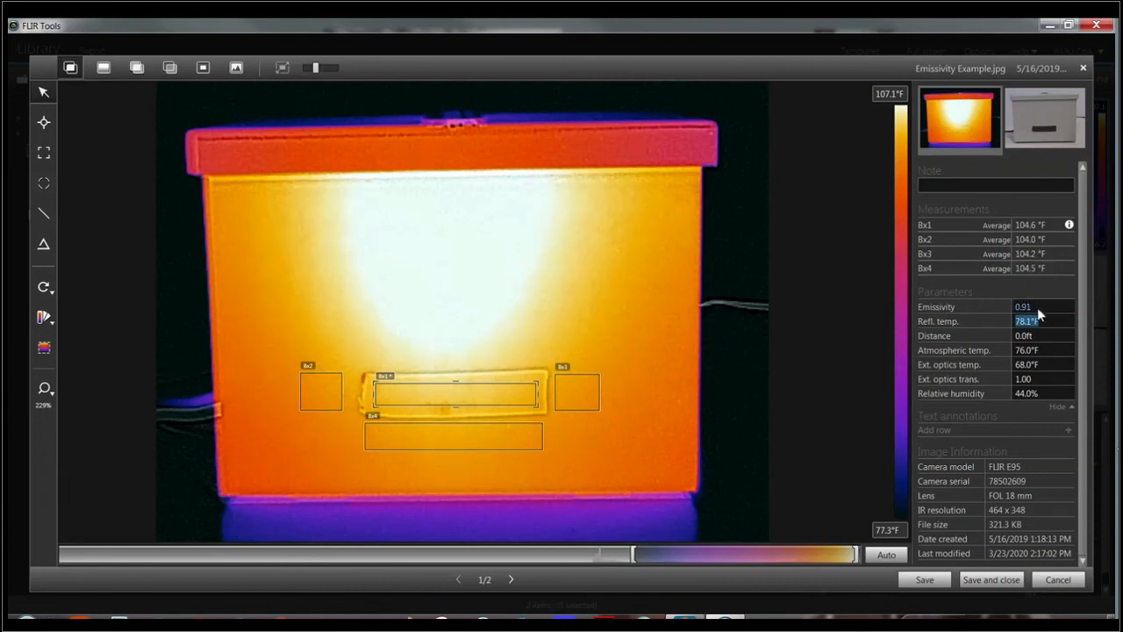
key(Tab)
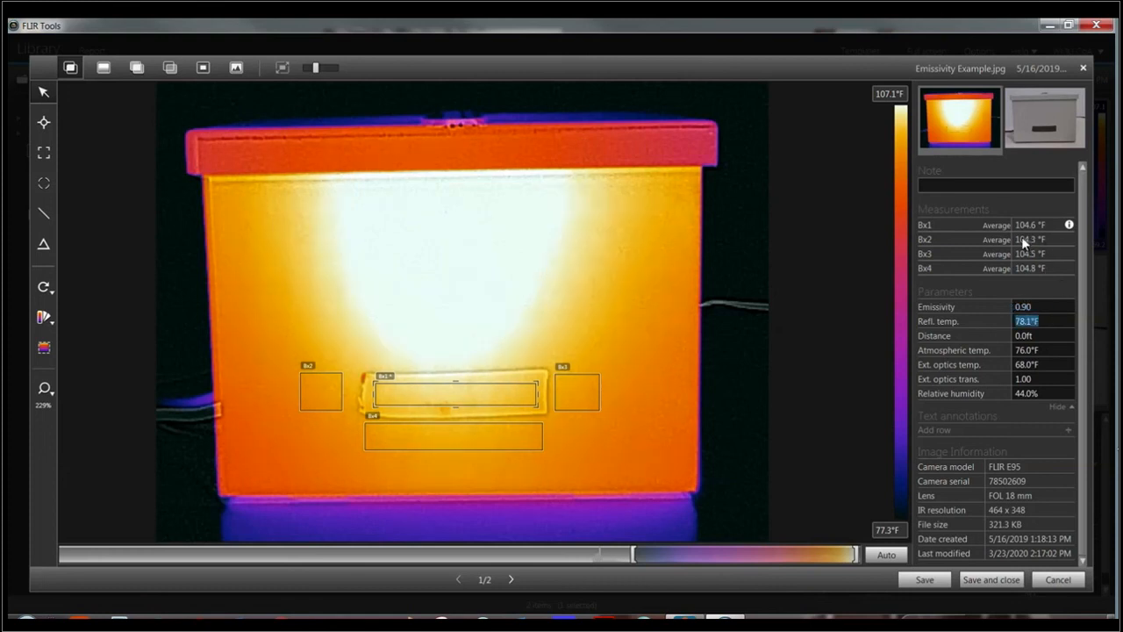
Step: Try a global emissivity of 0.89, set it back to 0.90 and check Bx1's local parameters
click(1041, 306)
key(Tab)
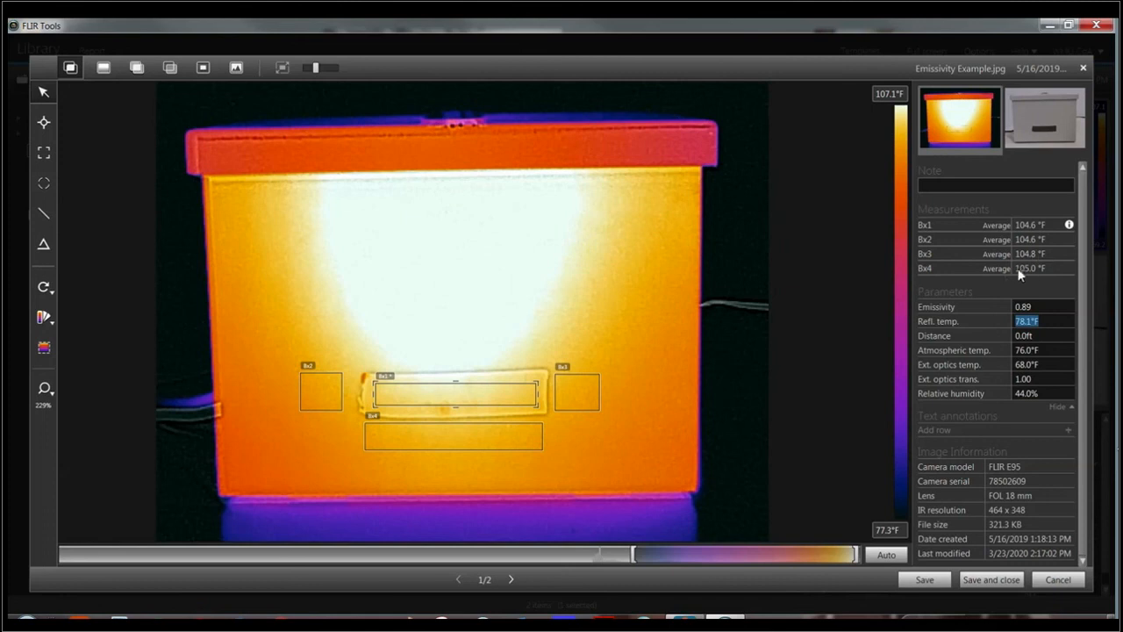
click(1038, 307)
text(0.90)
key(Tab)
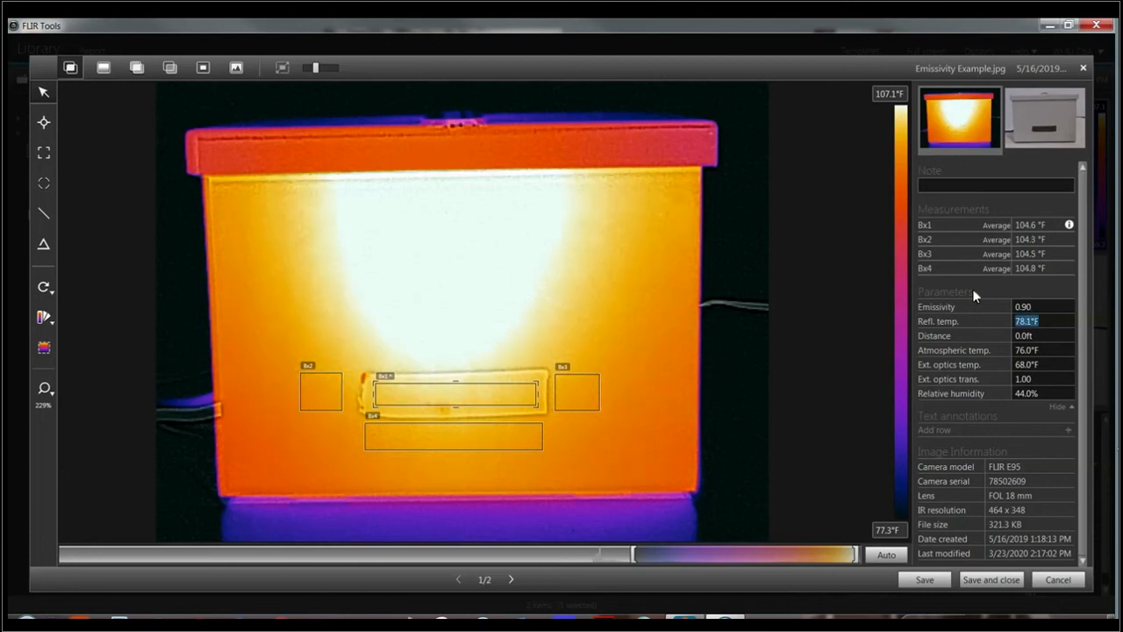
click(1037, 307)
mouse_move(1069, 226)
Step: Draw a large box measurement over the enclosure's front and turn off its Average, keeping Max. and Min
click(45, 156)
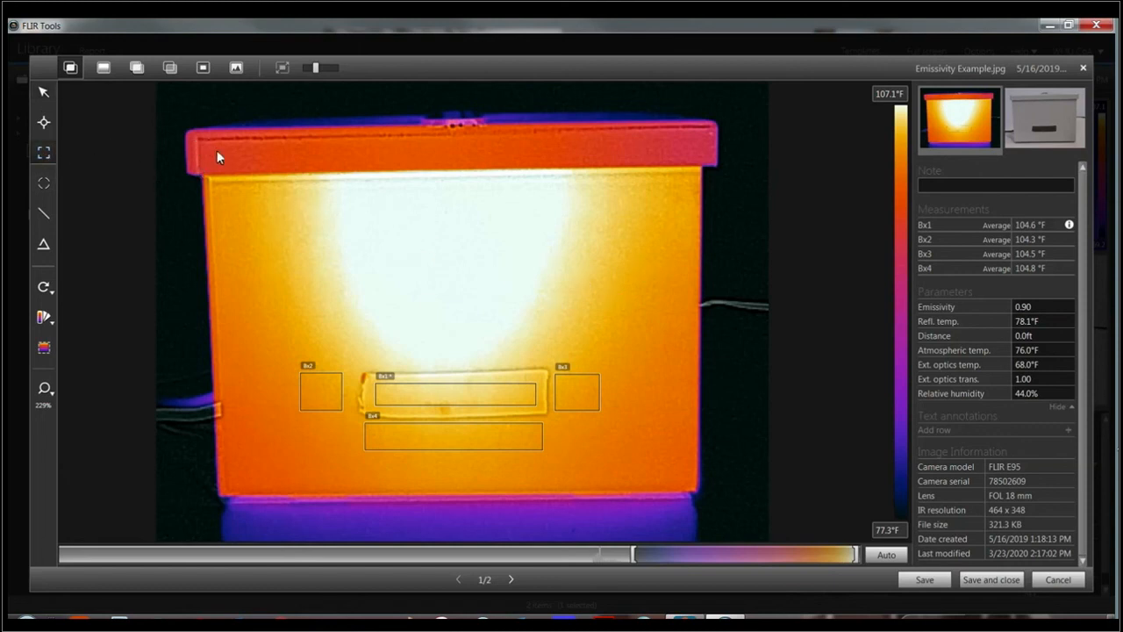
drag(213, 147, 692, 488)
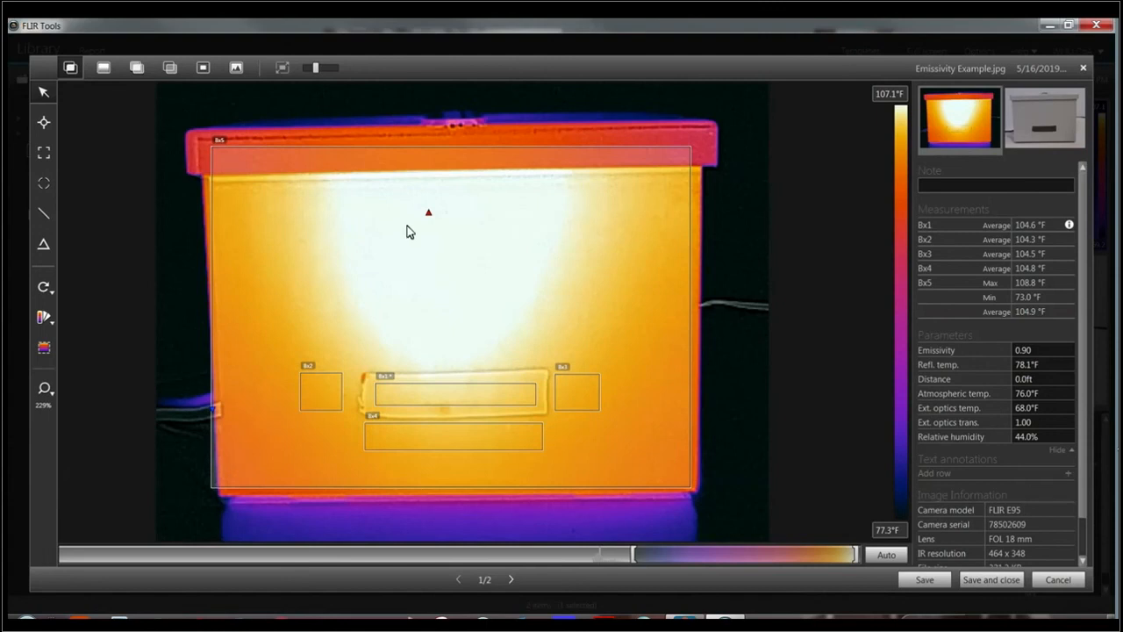
right_click(416, 227)
click(493, 235)
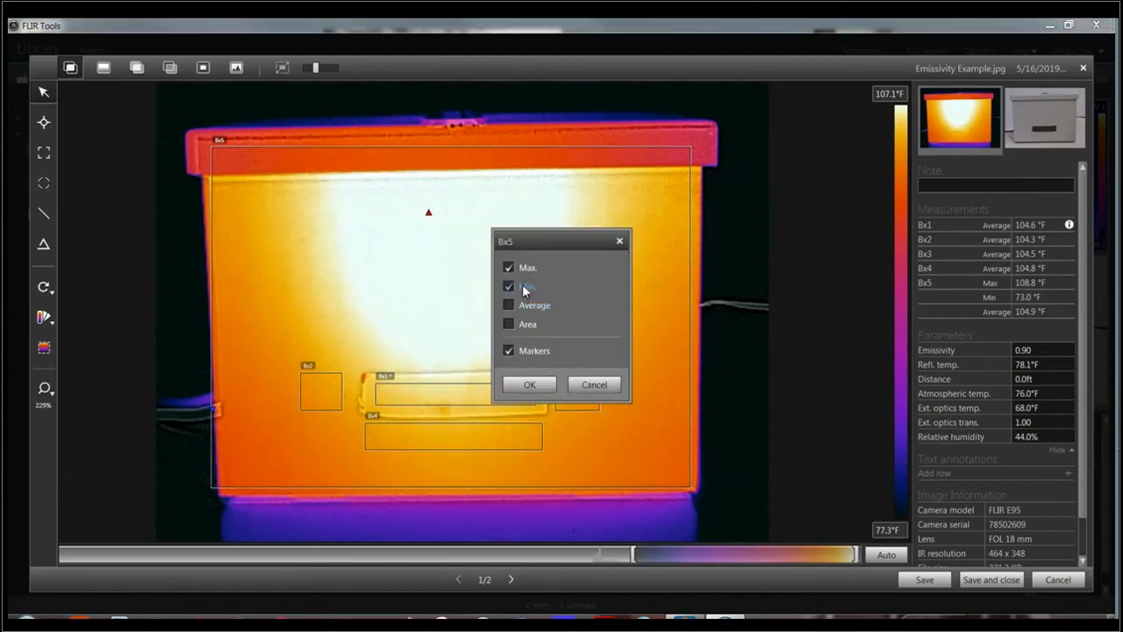
click(538, 386)
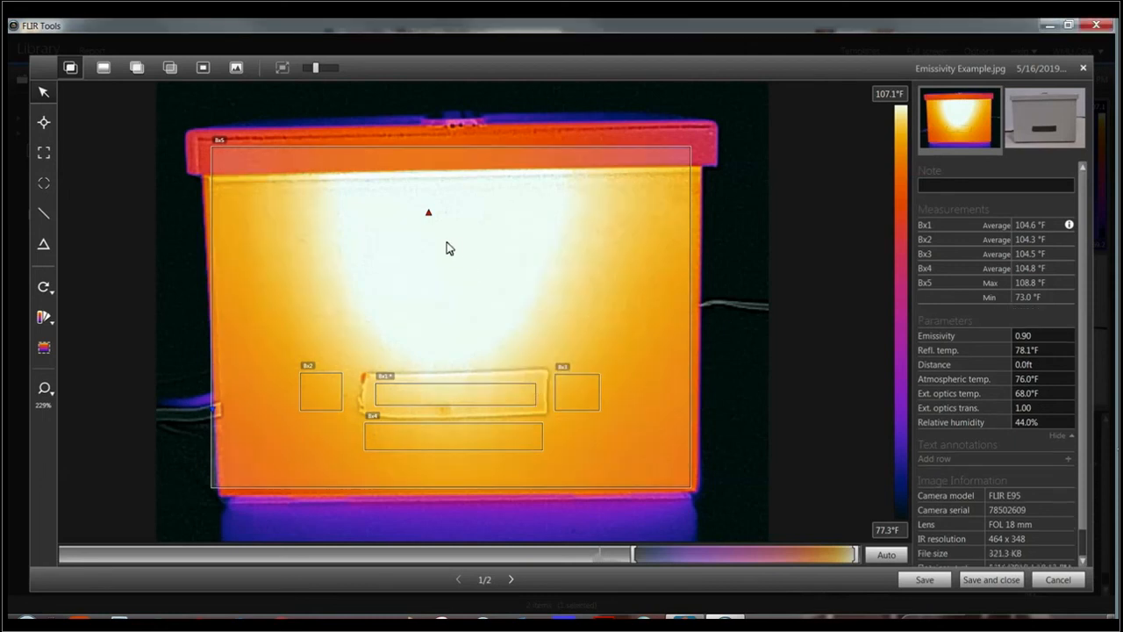
Step: Move the left edge of the large box Bx5 inward onto the enclosure and delete the box
mouse_move(429, 219)
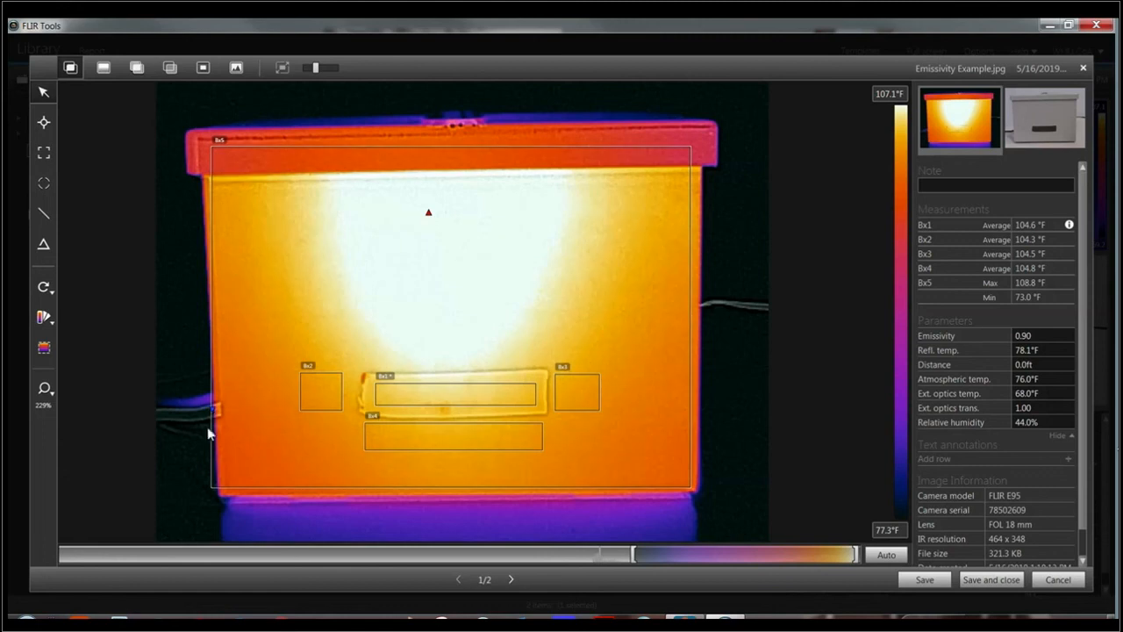
click(211, 320)
drag(210, 325, 227, 324)
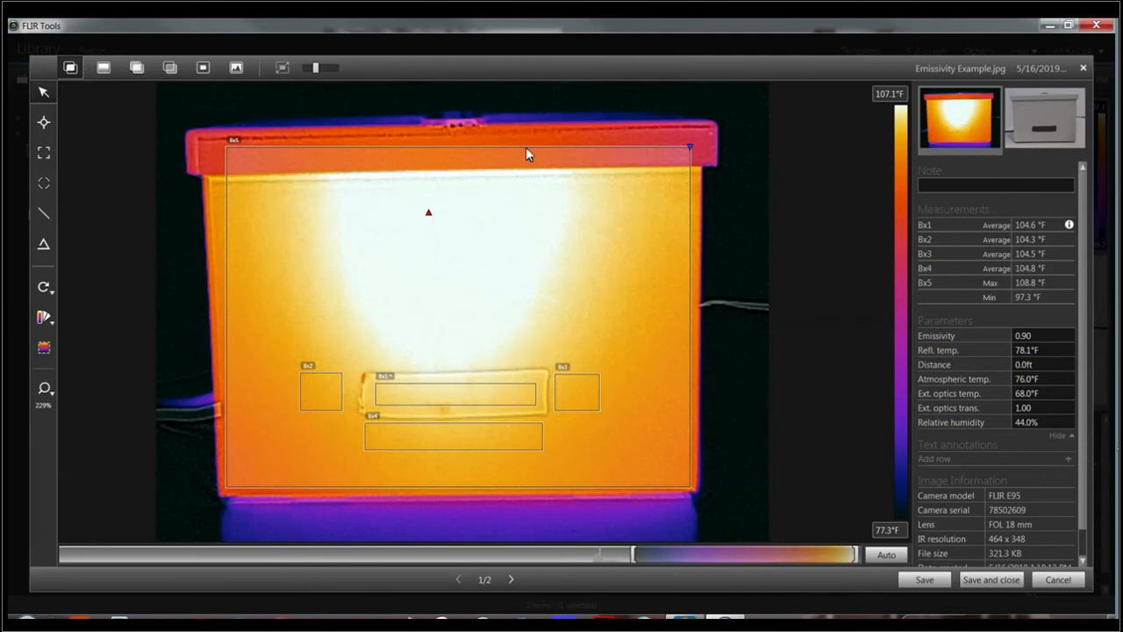
key(Delete)
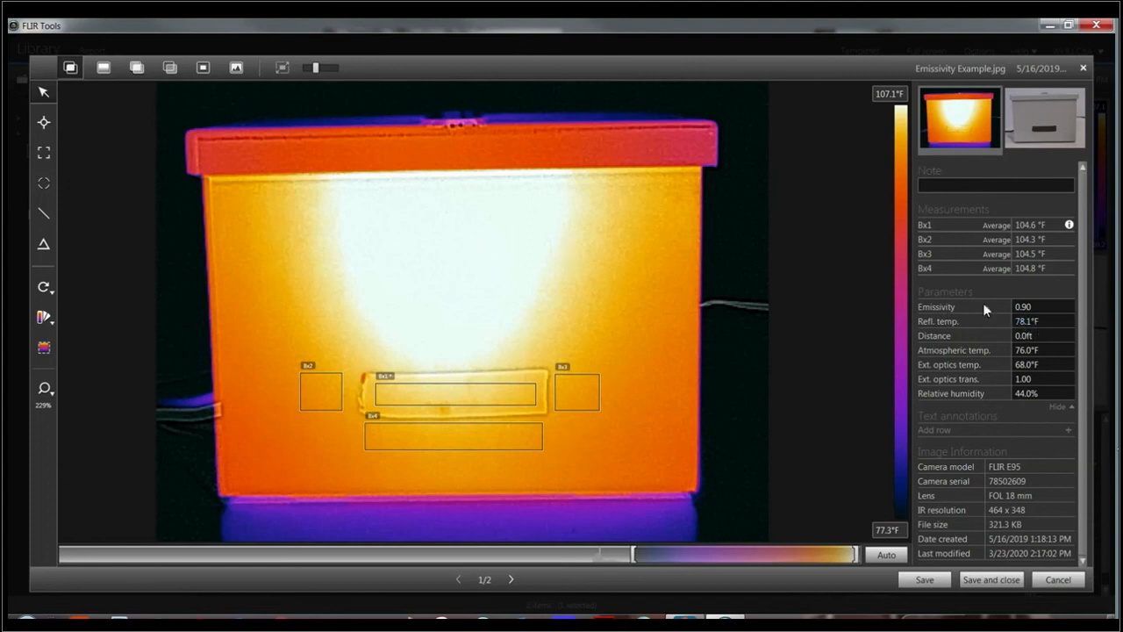
Step: View the visible-light photo of the enclosure and return to the thermal image
click(1045, 98)
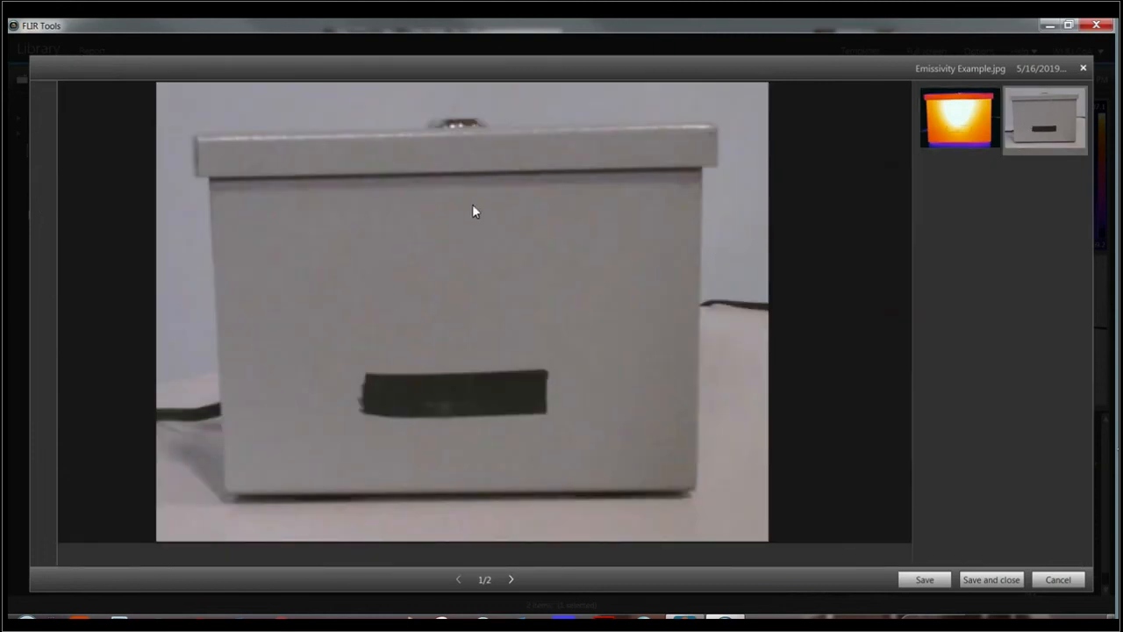
click(973, 119)
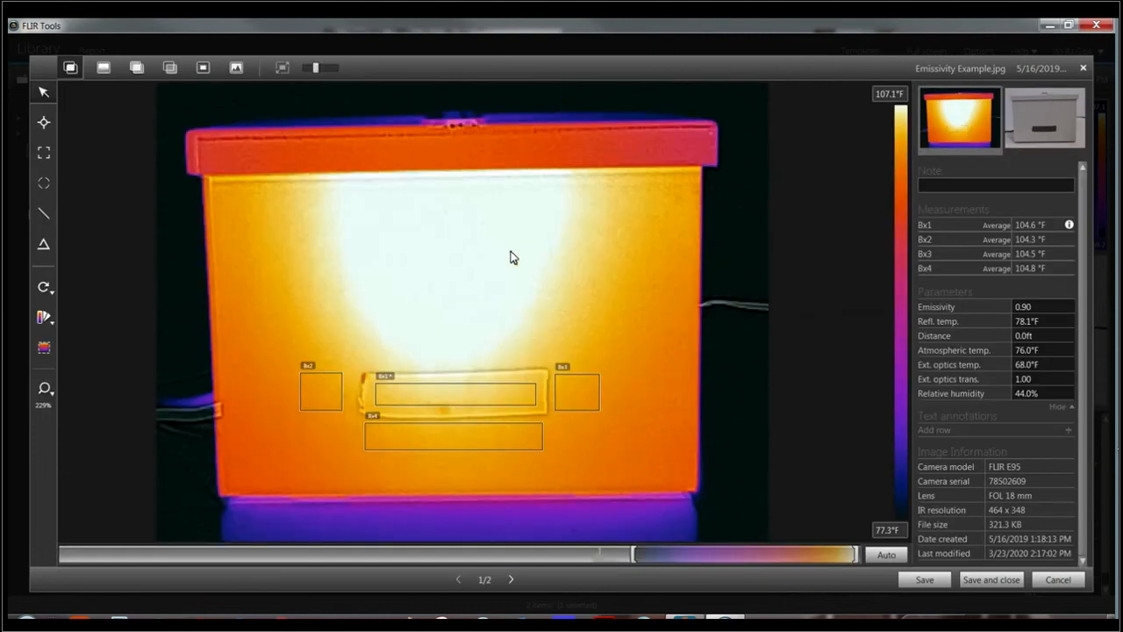